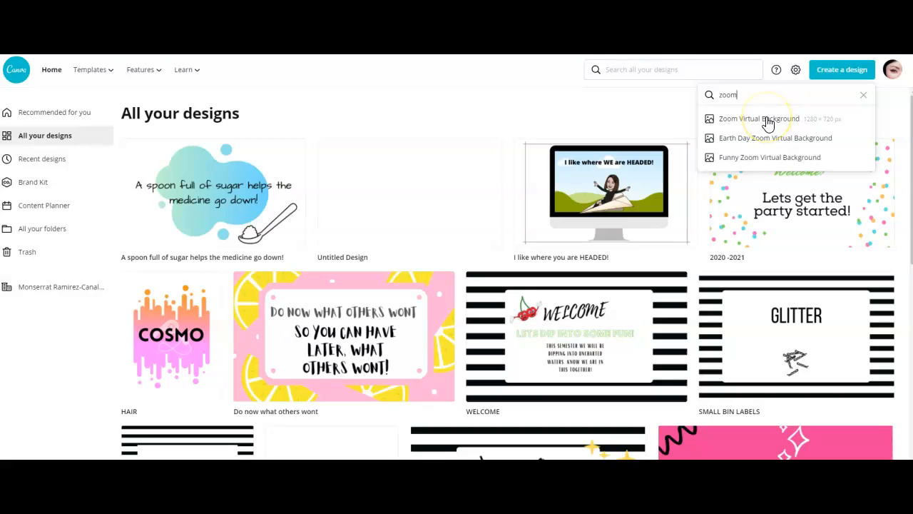
# - Create a new Zoom Virtual Background design
pyautogui.click(767, 120)
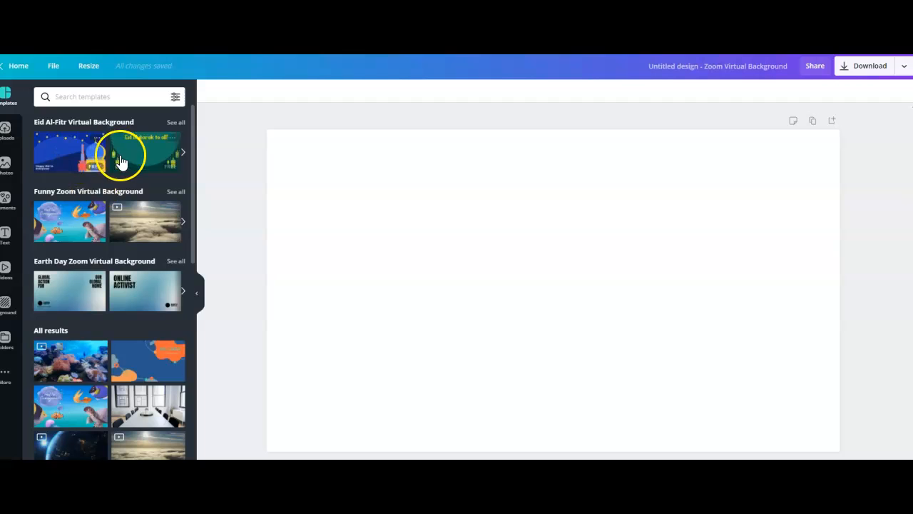
# - Browse the virtual background templates, apply the colourful sticky-notes one and select its "Can you hear me?" text
pyautogui.scroll(-2, 109, 193)
pyautogui.scroll(-8, 107, 207)
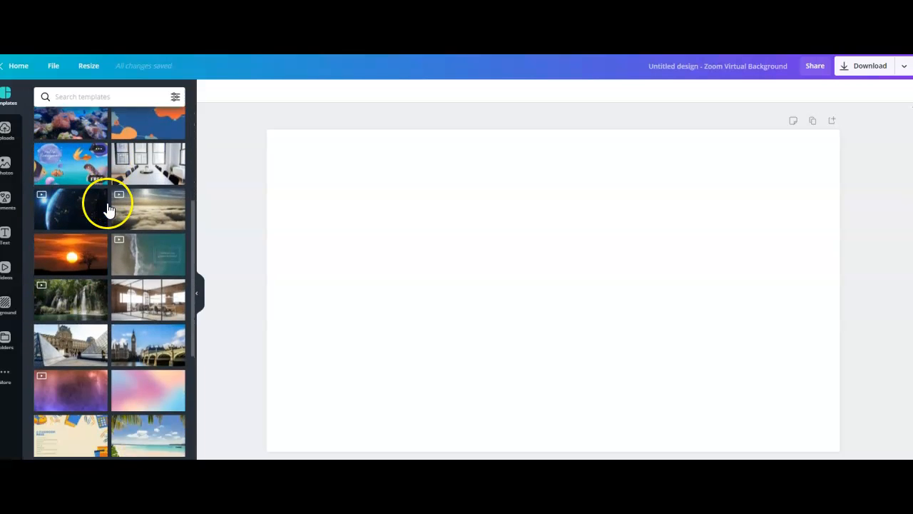
pyautogui.scroll(-10, 107, 210)
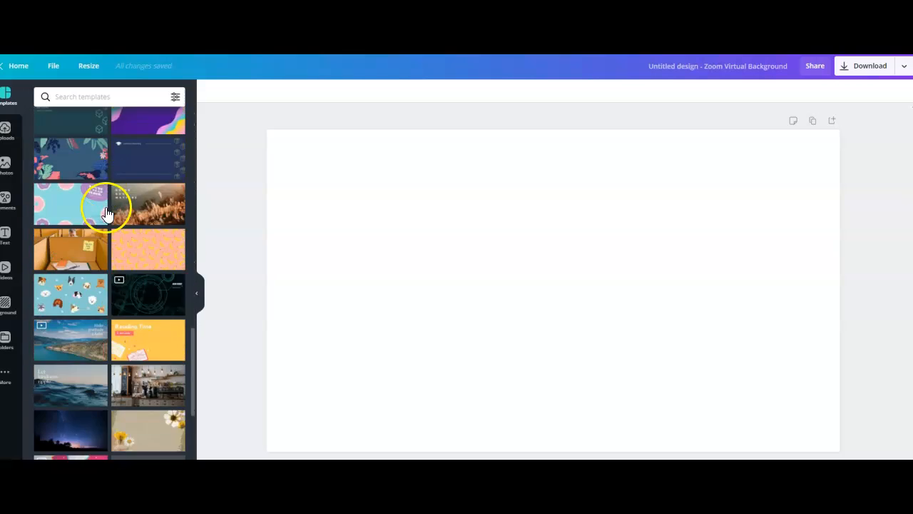
pyautogui.scroll(-10, 105, 215)
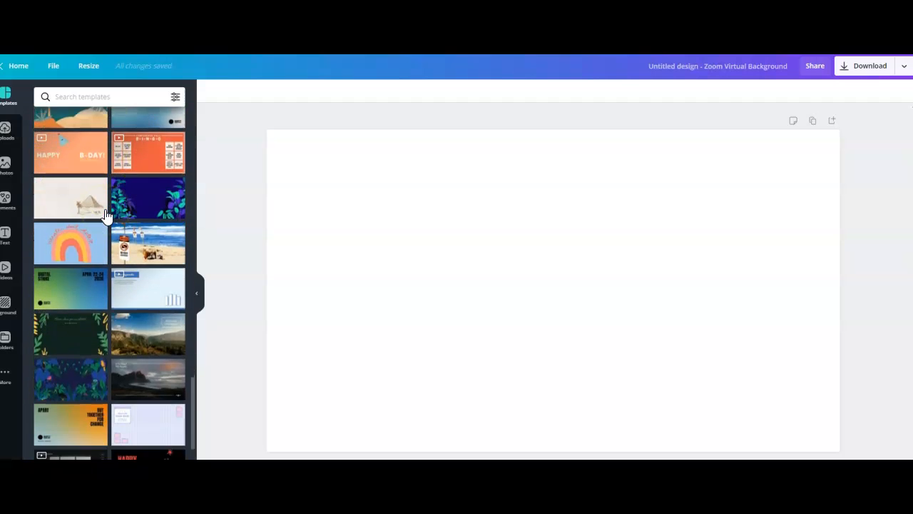
pyautogui.scroll(-10, 106, 215)
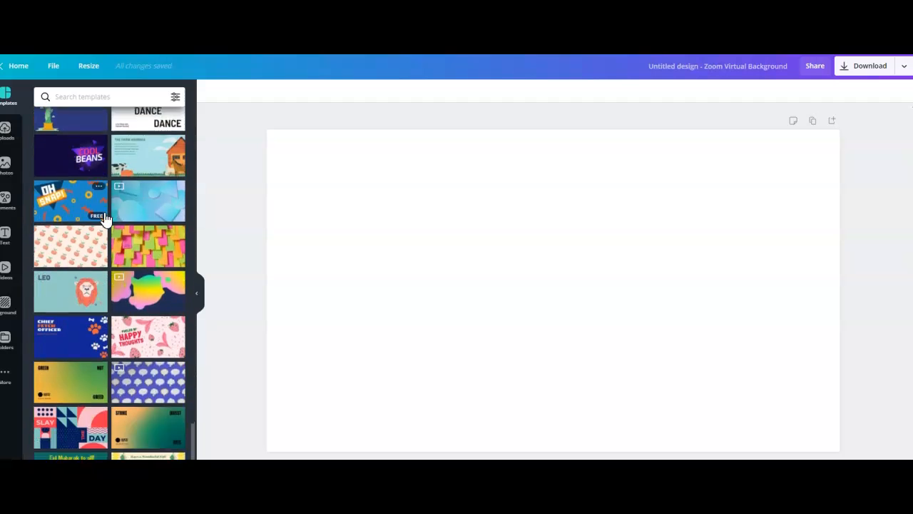
pyautogui.click(148, 214)
pyautogui.scroll(-8, 115, 221)
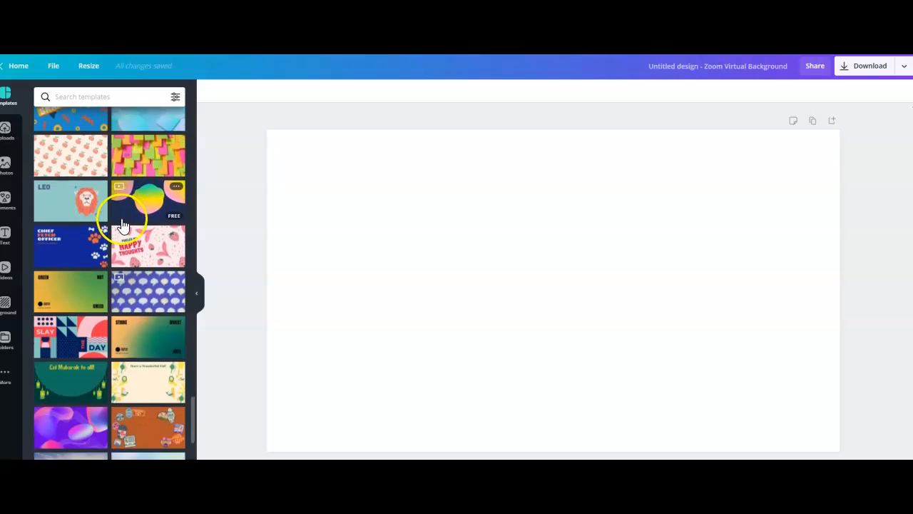
pyautogui.scroll(-10, 121, 225)
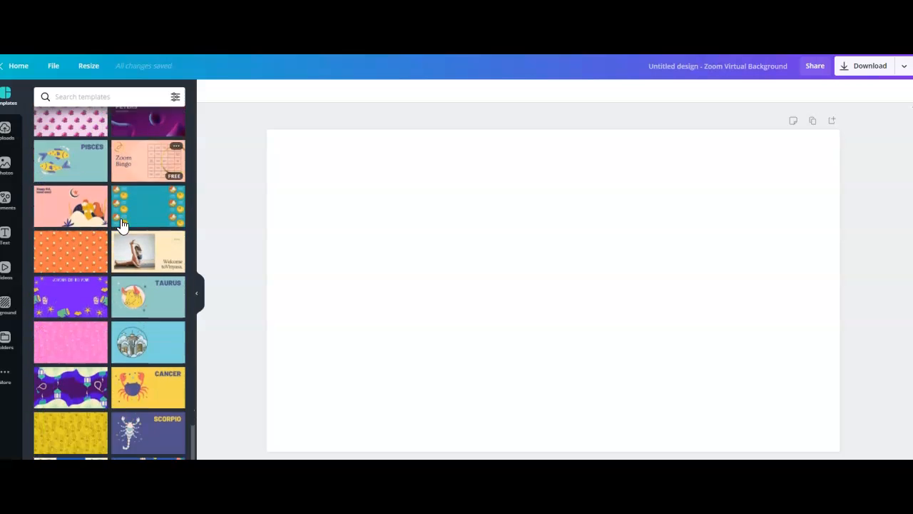
pyautogui.scroll(8, 121, 226)
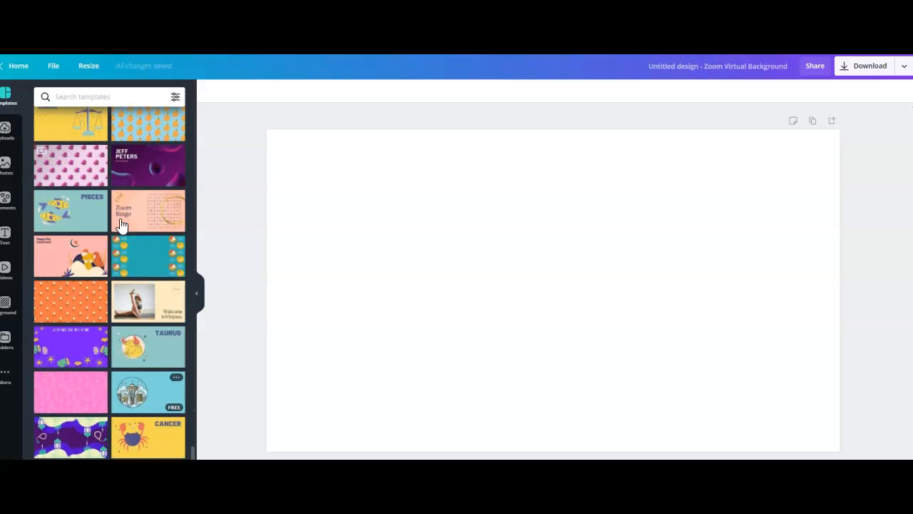
pyautogui.scroll(2, 121, 225)
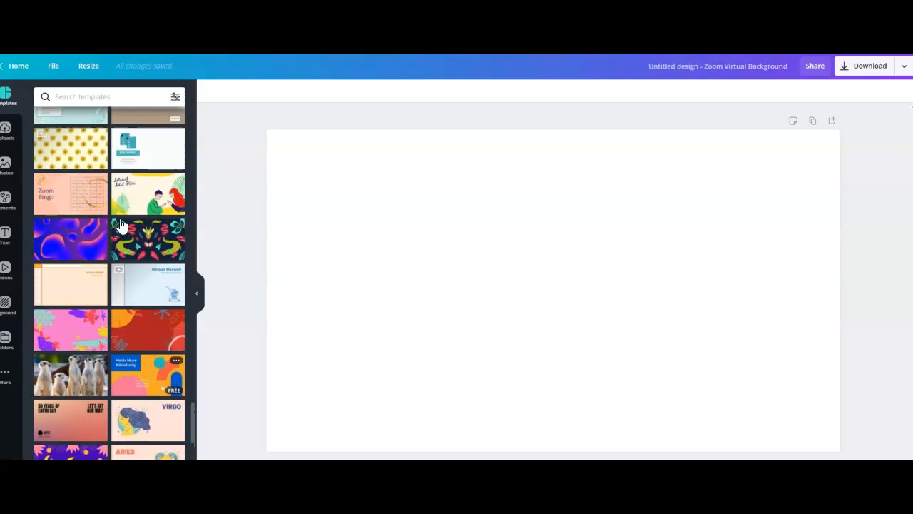
pyautogui.scroll(10, 121, 225)
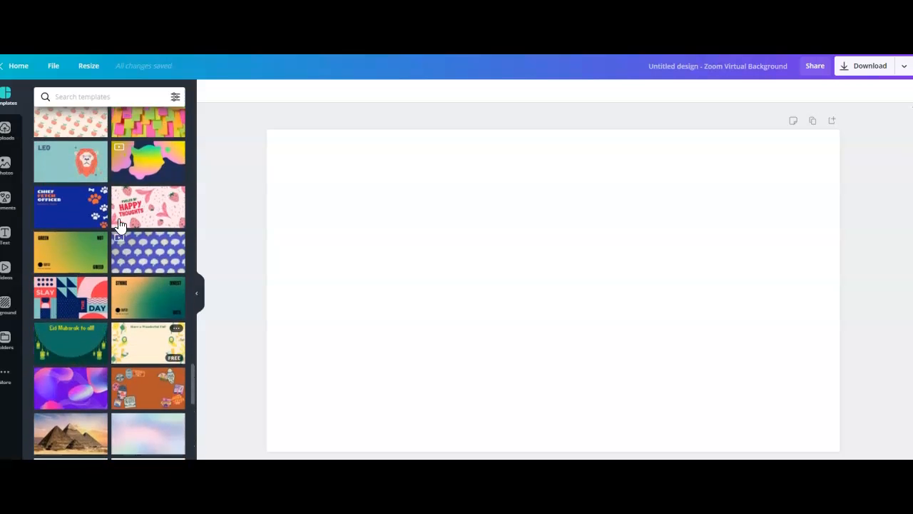
pyautogui.scroll(3, 119, 226)
pyautogui.click(137, 271)
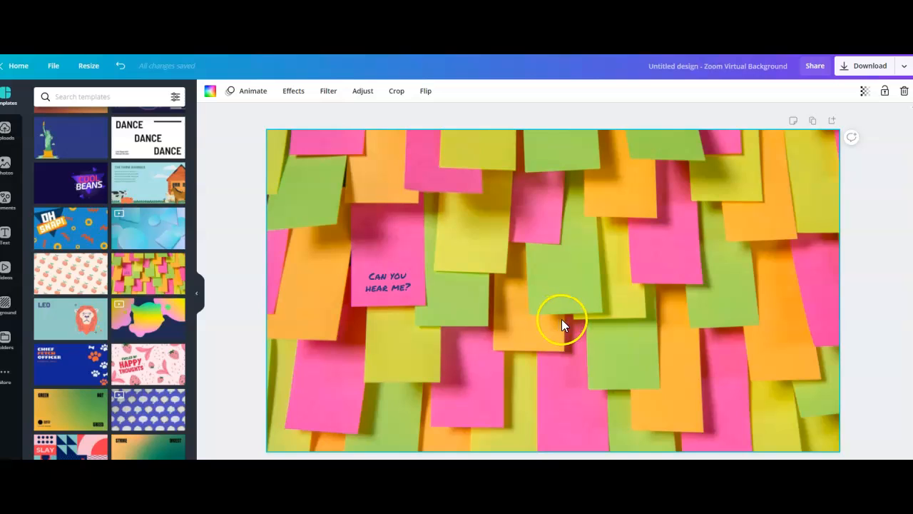
pyautogui.click(388, 277)
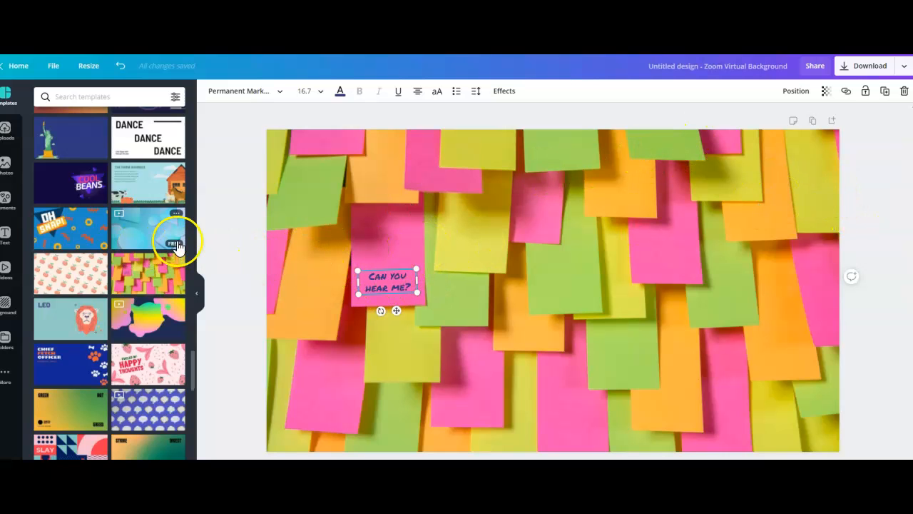
# - Try the Online Activist Earth Day template and the white meeting-room template on the page
pyautogui.scroll(10, 79, 242)
pyautogui.scroll(10, 79, 243)
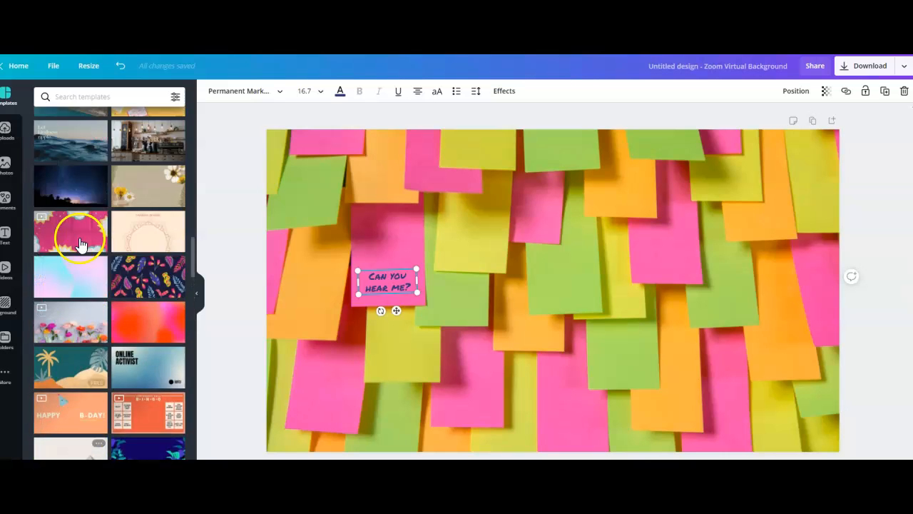
pyautogui.scroll(3, 79, 238)
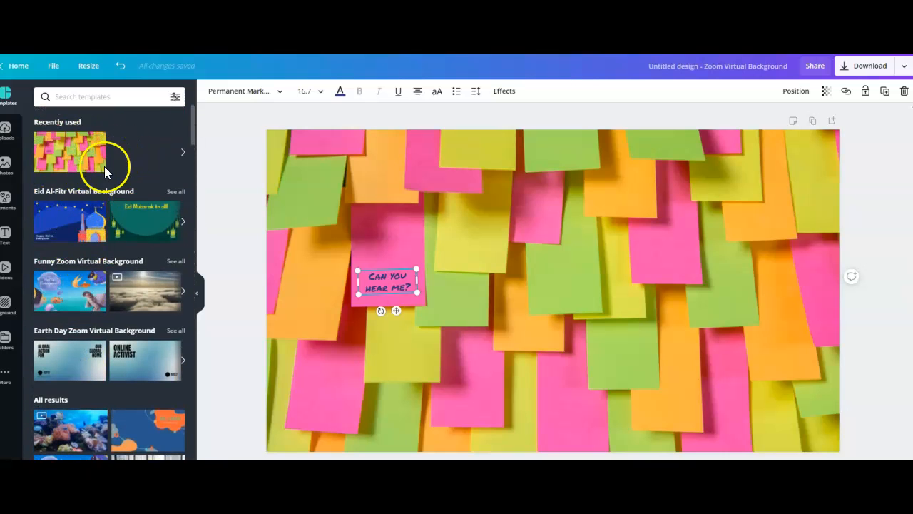
pyautogui.scroll(-1, 114, 285)
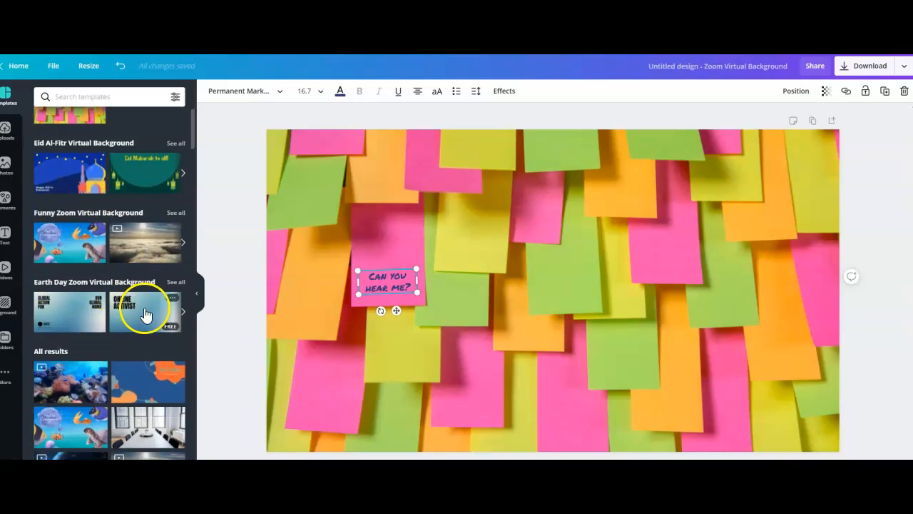
pyautogui.click(145, 314)
pyautogui.scroll(-2, 144, 314)
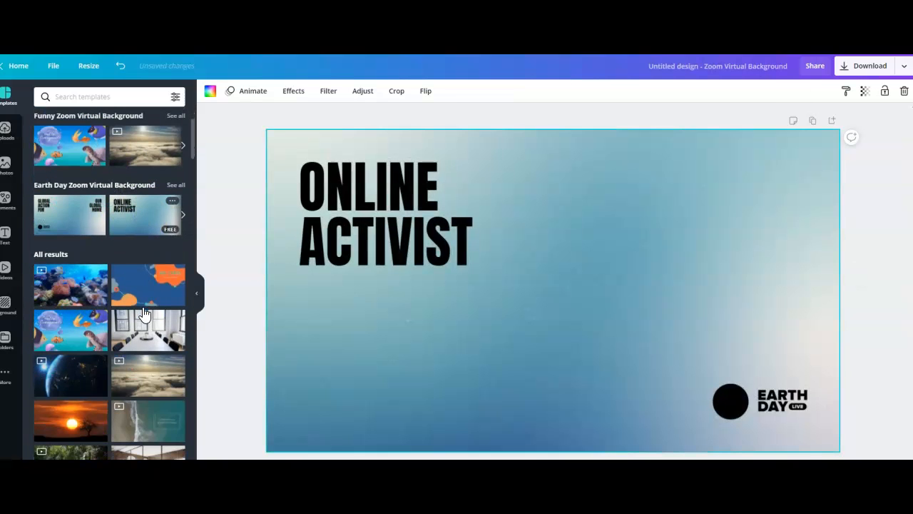
pyautogui.click(146, 333)
pyautogui.scroll(-4, 145, 333)
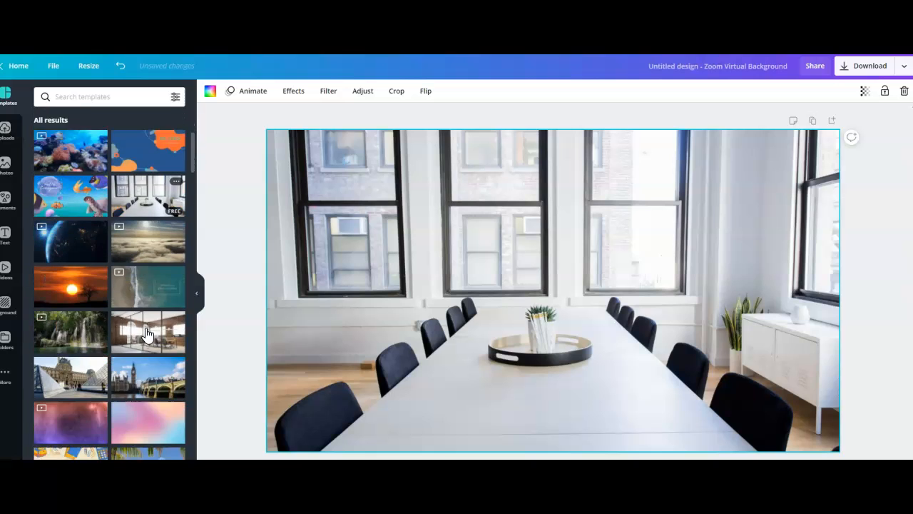
# - Try the pastel gradient, Machine Root, Algebra chalkboard and "Do all things with kindness" templates on the page
pyautogui.click(142, 358)
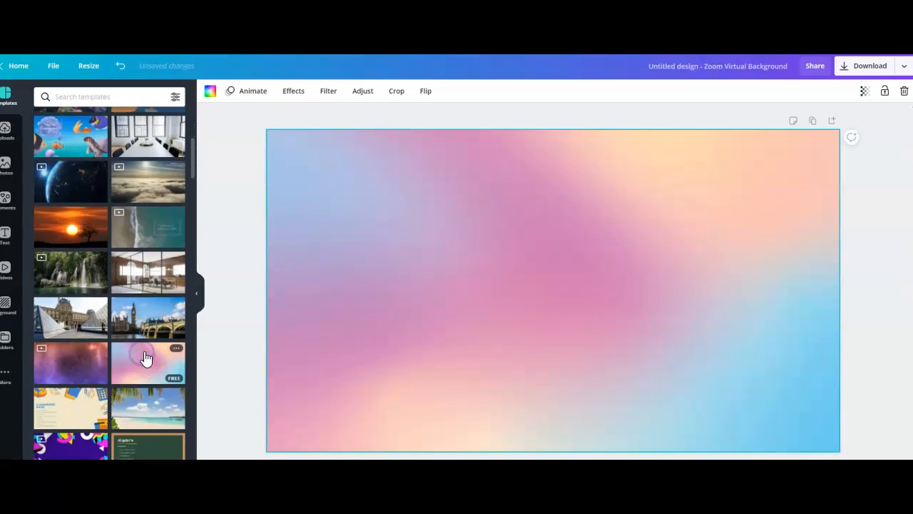
pyautogui.scroll(-5, 145, 359)
pyautogui.click(102, 347)
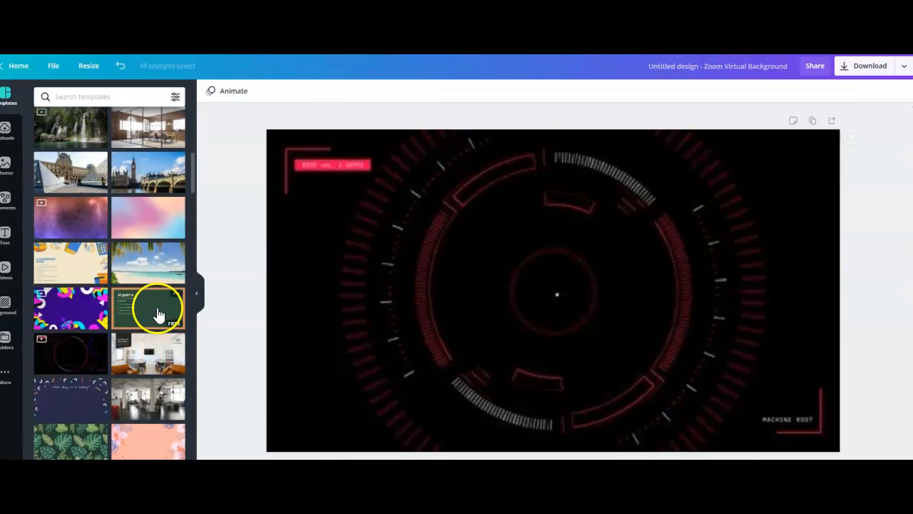
pyautogui.click(158, 314)
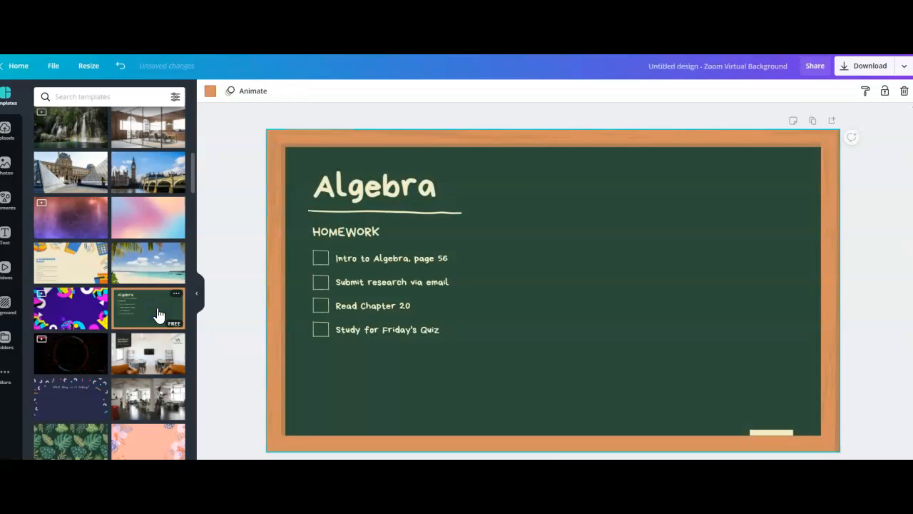
pyautogui.scroll(-3, 155, 315)
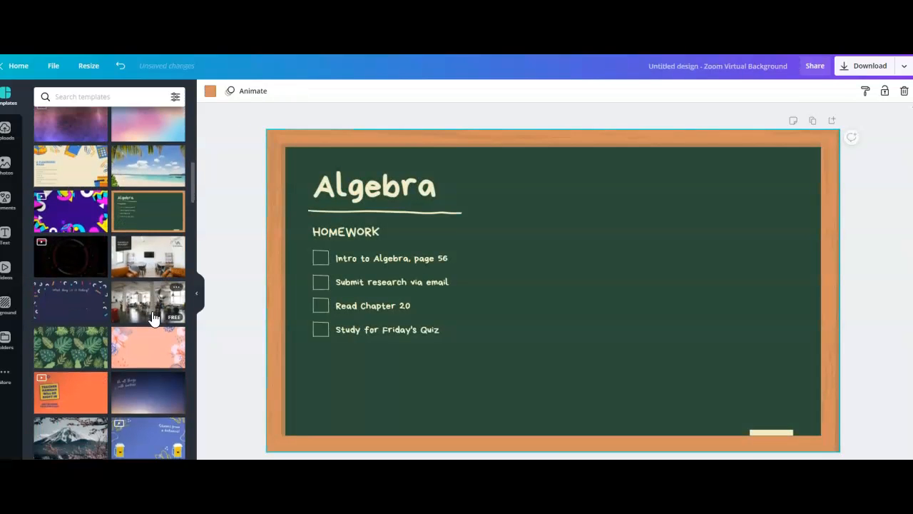
pyautogui.scroll(-3, 153, 317)
pyautogui.click(152, 316)
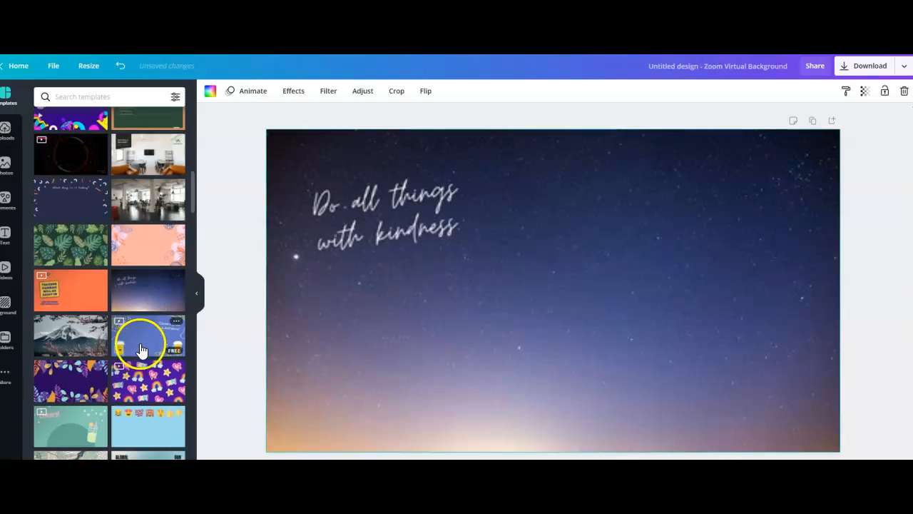
pyautogui.scroll(-4, 141, 350)
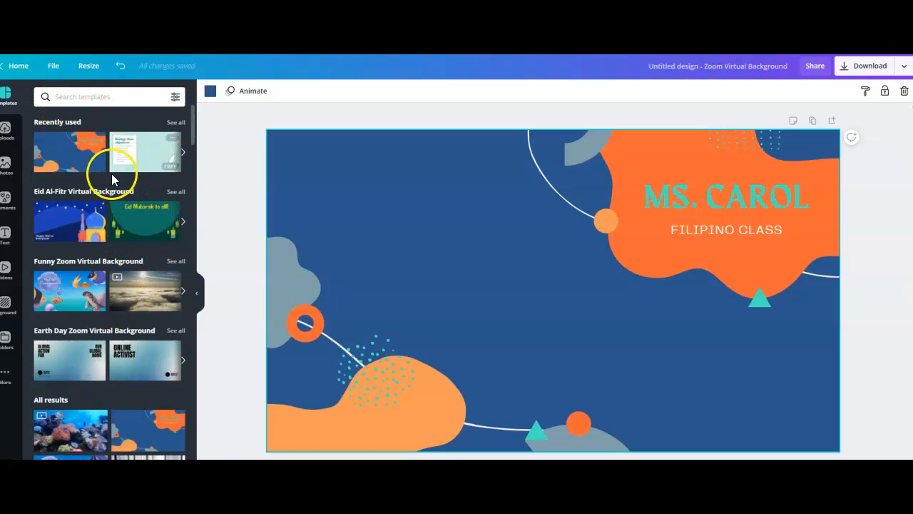
# - Apply the black-and-white DANCE template from the full list of recently used templates
pyautogui.click(178, 130)
pyautogui.scroll(-1, 145, 182)
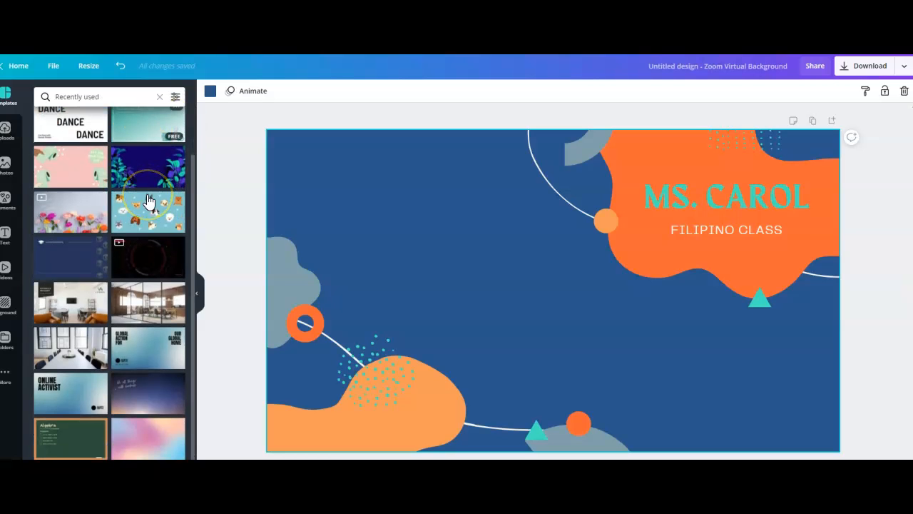
pyautogui.scroll(1, 147, 202)
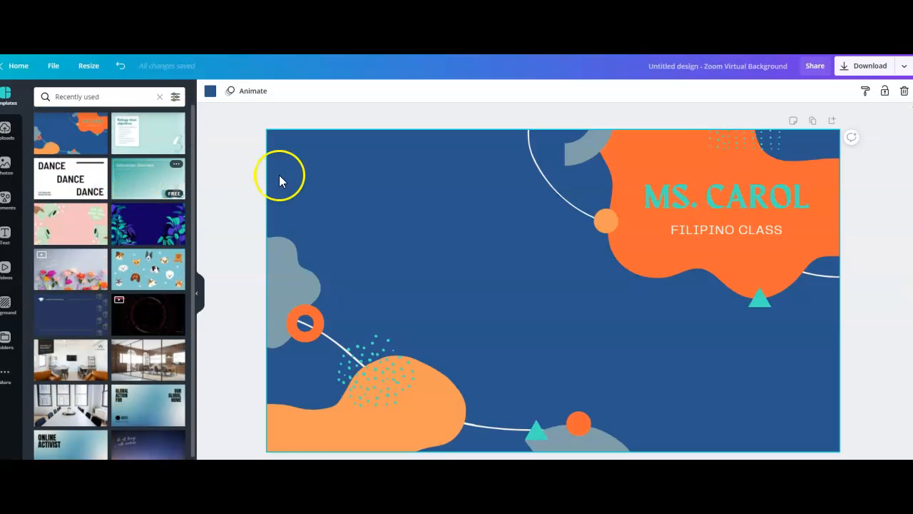
pyautogui.click(57, 173)
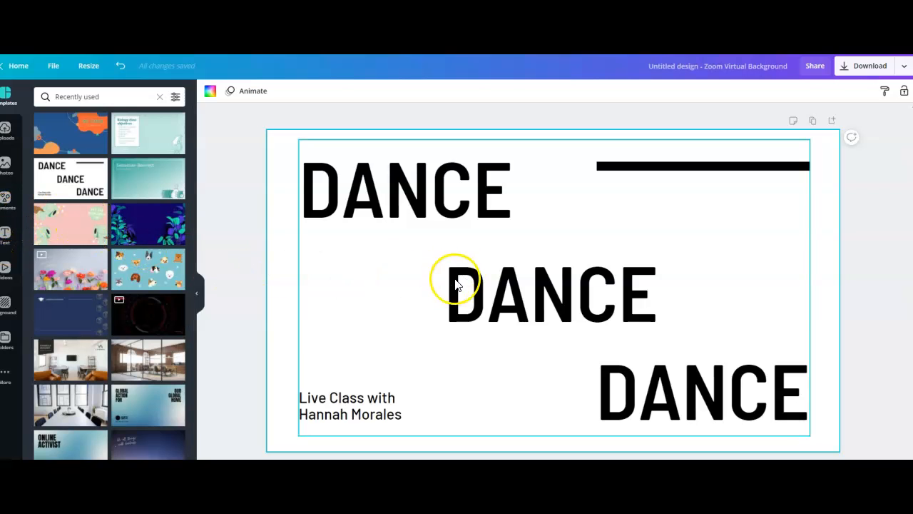
# - Replace the upper DANCE heading with CTHS
pyautogui.click(413, 202)
pyautogui.moveTo(516, 197); pyautogui.dragTo(318, 195)
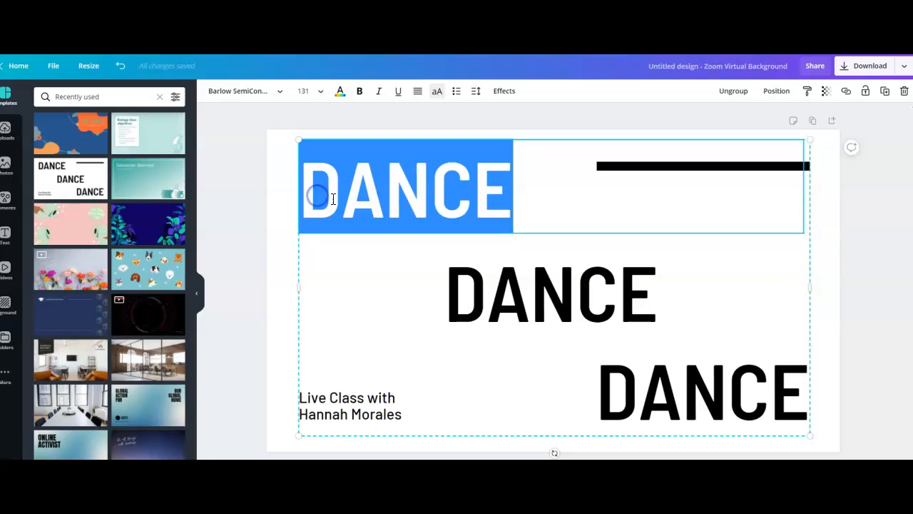
pyautogui.write('CTHS')
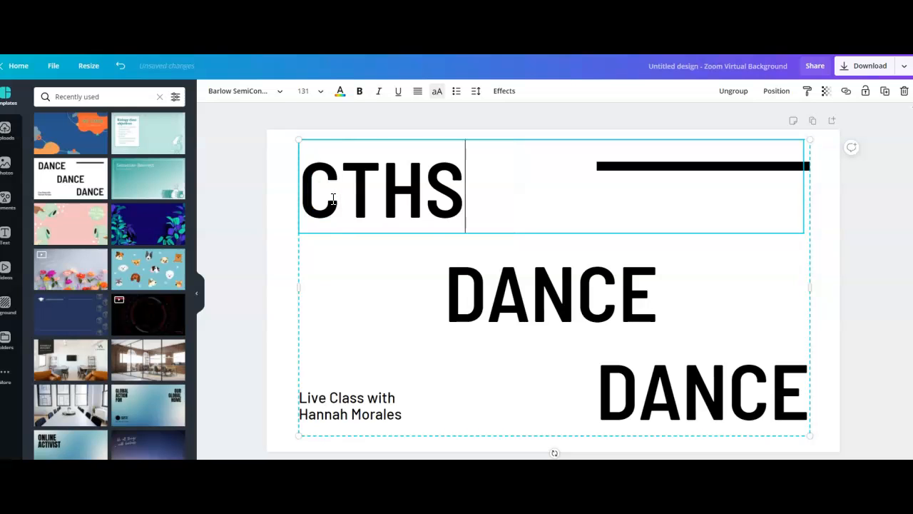
# - Replace the middle DANCE heading with CTHS
pyautogui.click(510, 278)
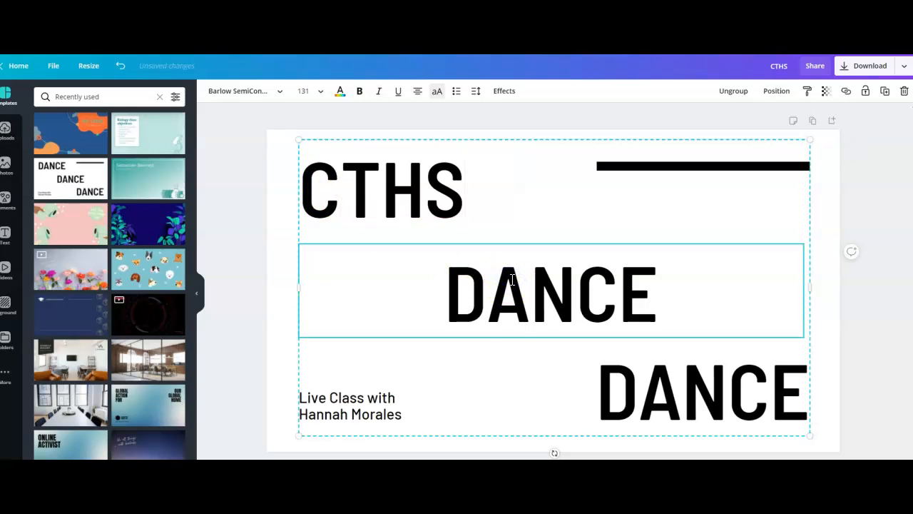
pyautogui.doubleClick(511, 279)
pyautogui.write('CYHS')
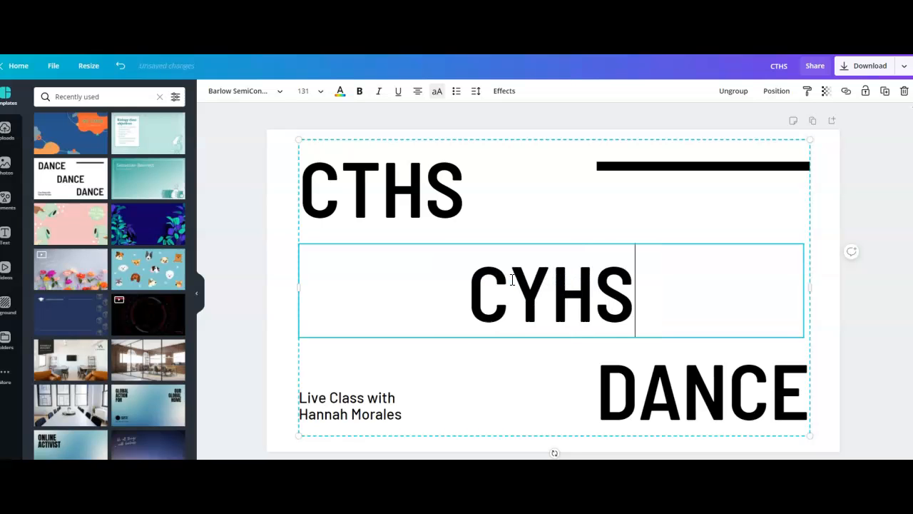
pyautogui.press('BackSpace')
pyautogui.press('BackSpace')
pyautogui.press('BackSpace')
pyautogui.write('THS')
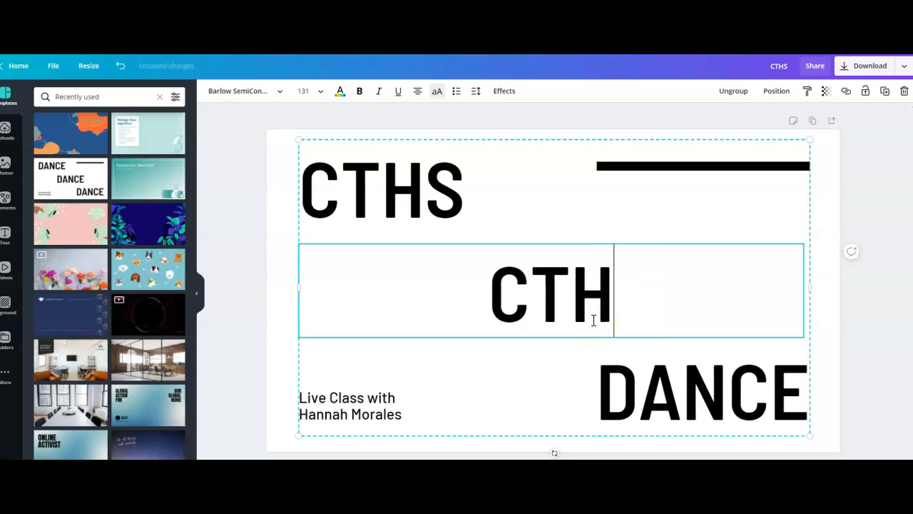
# - Replace the lower DANCE heading with CTHS
pyautogui.click(679, 375)
pyautogui.doubleClick(682, 371)
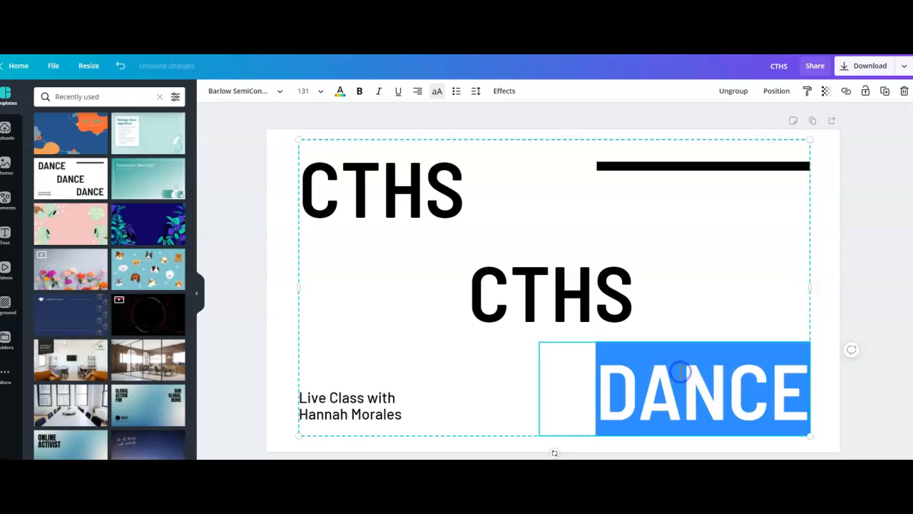
pyautogui.write('CTHS')
# - Reword the small caption to read "Live Class in Progress" across two lines and center its text
pyautogui.click(403, 418)
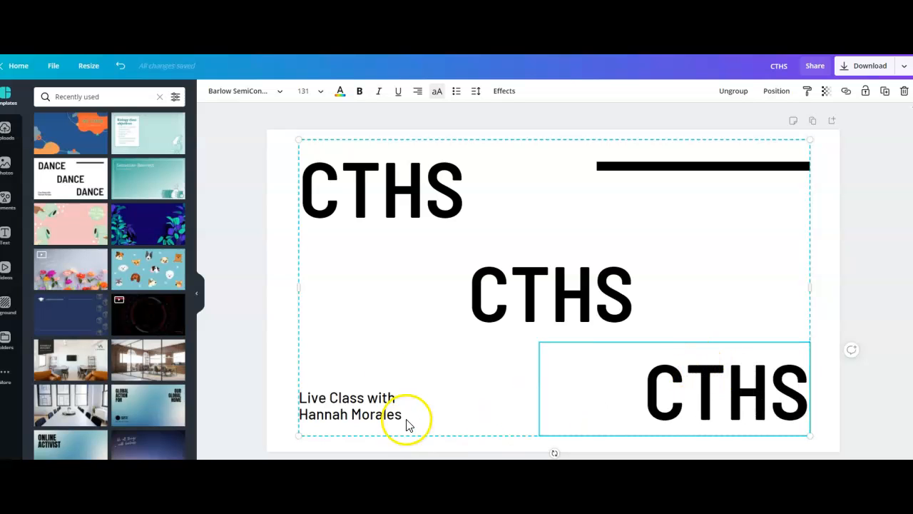
pyautogui.click(389, 401)
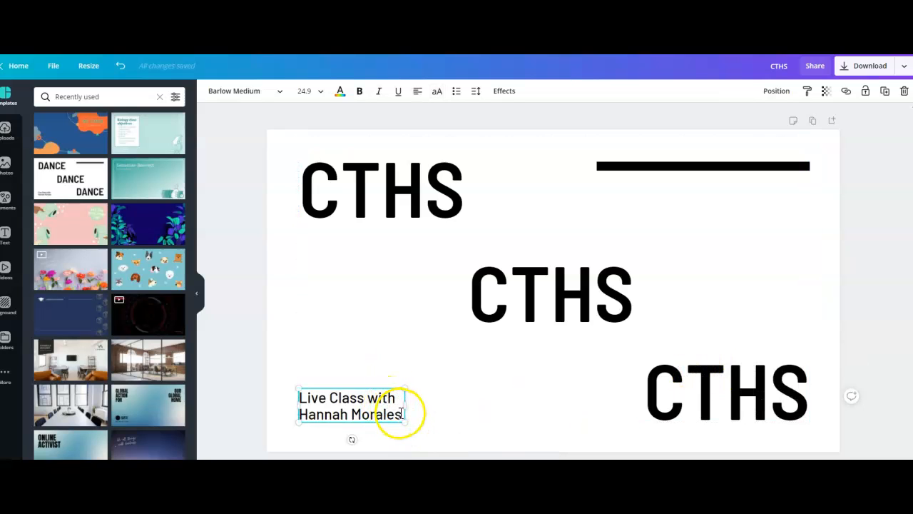
pyautogui.moveTo(401, 413); pyautogui.dragTo(372, 399)
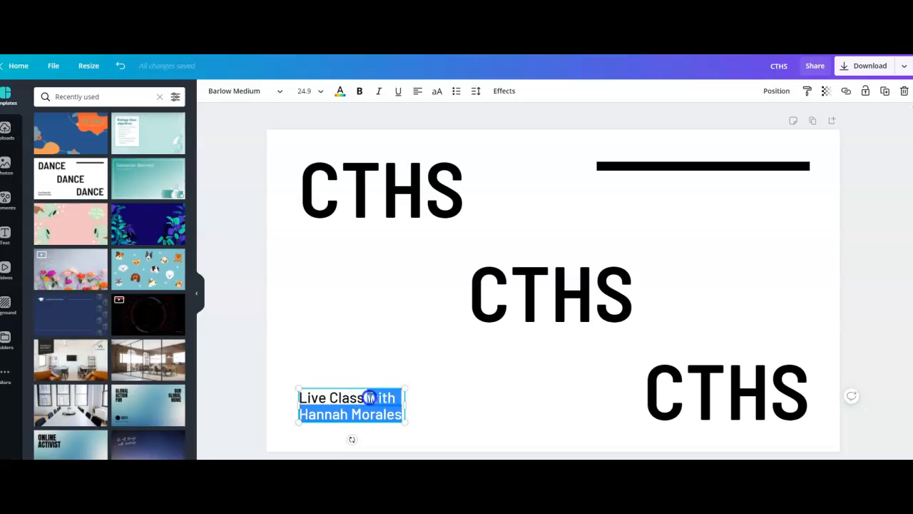
pyautogui.press('BackSpace')
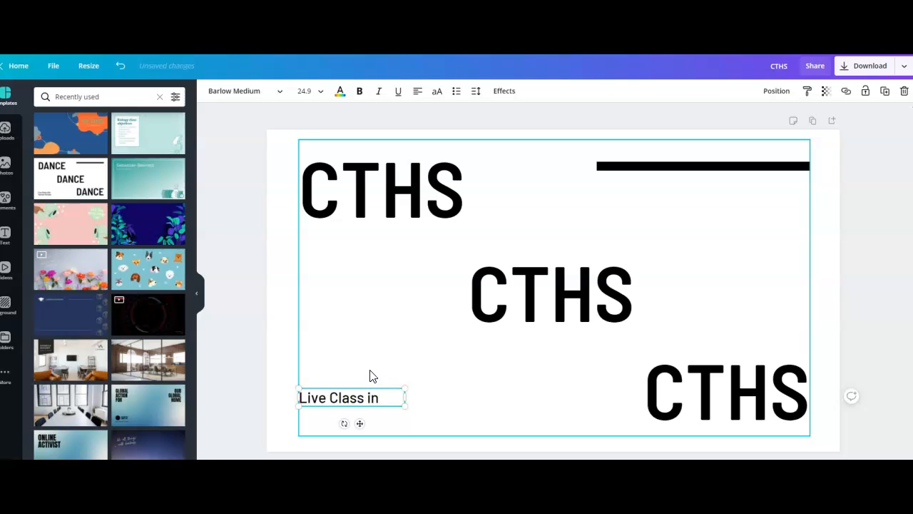
pyautogui.write('in Progra')
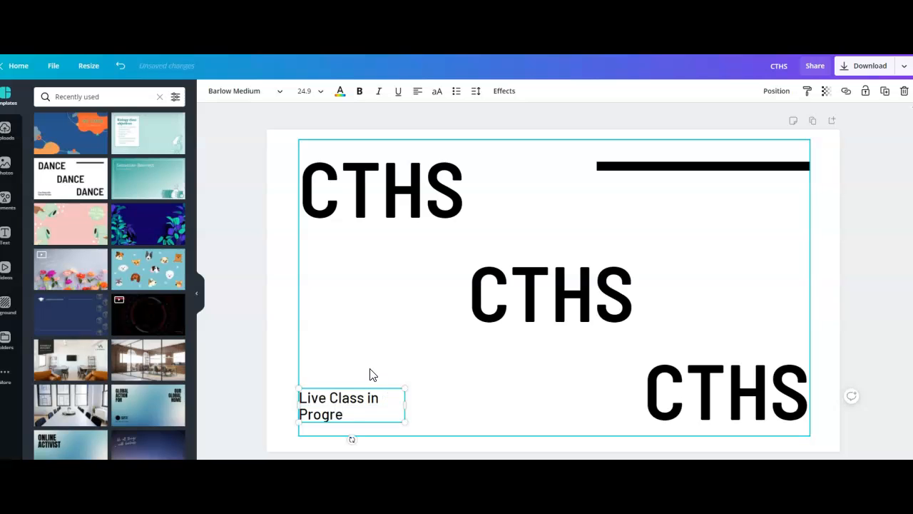
pyautogui.click(404, 406)
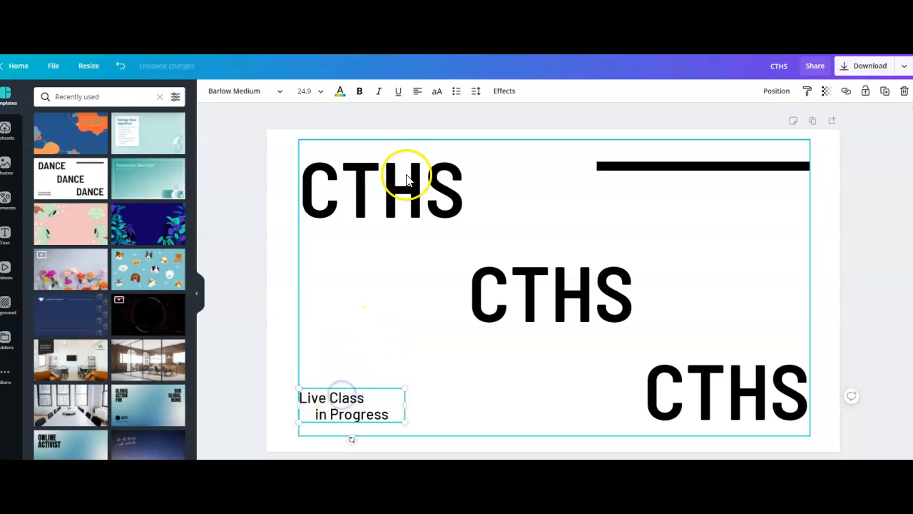
pyautogui.click(417, 91)
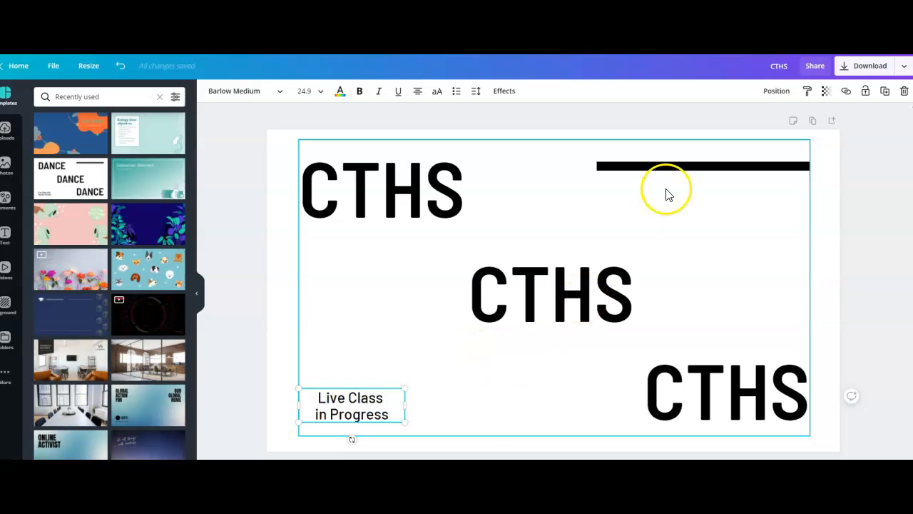
# - Add the school logo from the uploaded images, shrink it and place it below the upper CTHS heading
pyautogui.click(6, 132)
pyautogui.scroll(-1, 108, 234)
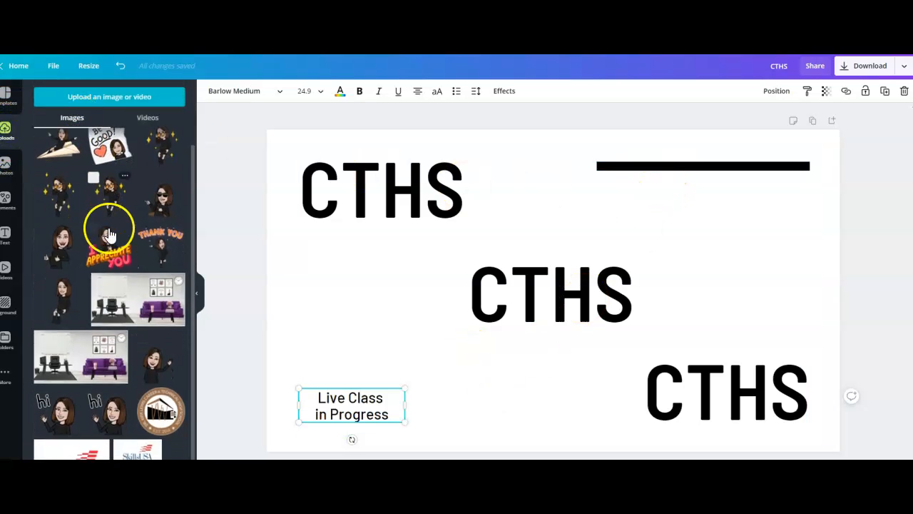
pyautogui.click(160, 410)
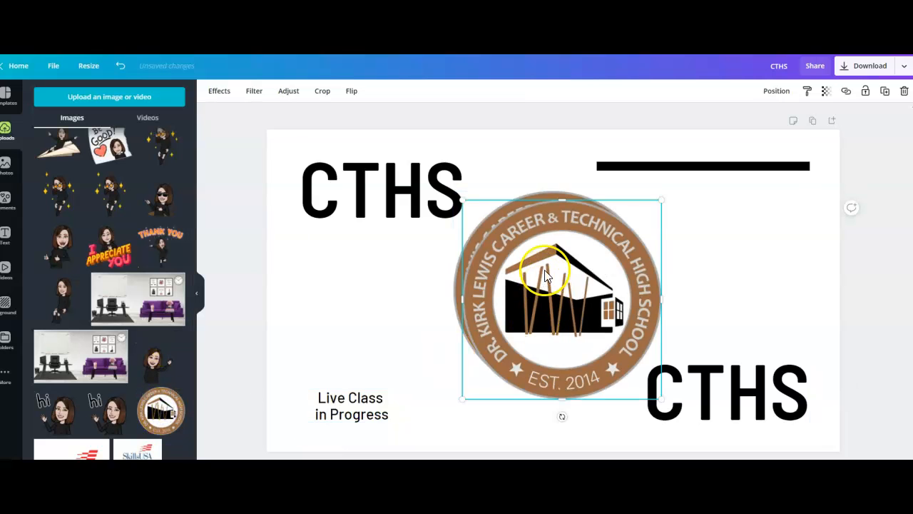
pyautogui.moveTo(546, 275); pyautogui.dragTo(410, 288)
pyautogui.moveTo(358, 251); pyautogui.dragTo(402, 288)
pyautogui.moveTo(438, 341); pyautogui.dragTo(347, 291)
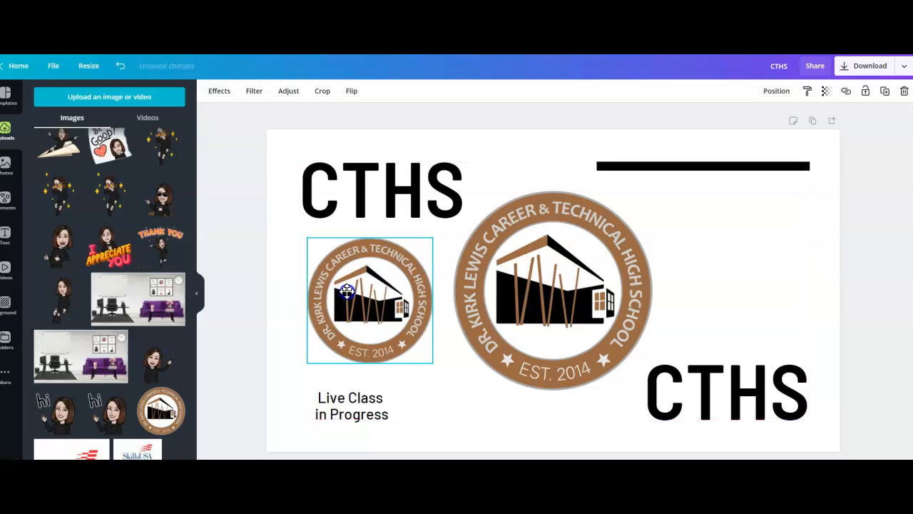
# - Shift the small logo toward the page edge above the caption and clear the larger duplicate logo off the middle CTHS heading
pyautogui.moveTo(566, 271)
pyautogui.mouseDown()
pyautogui.moveTo(689, 253)
pyautogui.moveTo(520, 270)
pyautogui.moveTo(567, 271)
pyautogui.moveTo(555, 274)
pyautogui.mouseUp()
pyautogui.moveTo(377, 289); pyautogui.dragTo(359, 296)
pyautogui.click(423, 184)
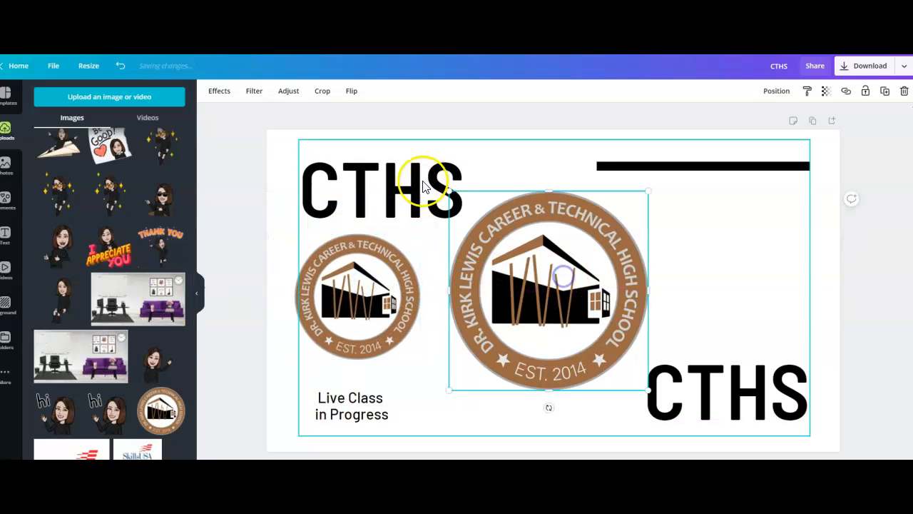
pyautogui.moveTo(450, 192); pyautogui.dragTo(532, 273)
pyautogui.moveTo(558, 333); pyautogui.dragTo(419, 275)
# - Copy the small school logo and paste a duplicate of it onto the page
pyautogui.rightClick(406, 274)
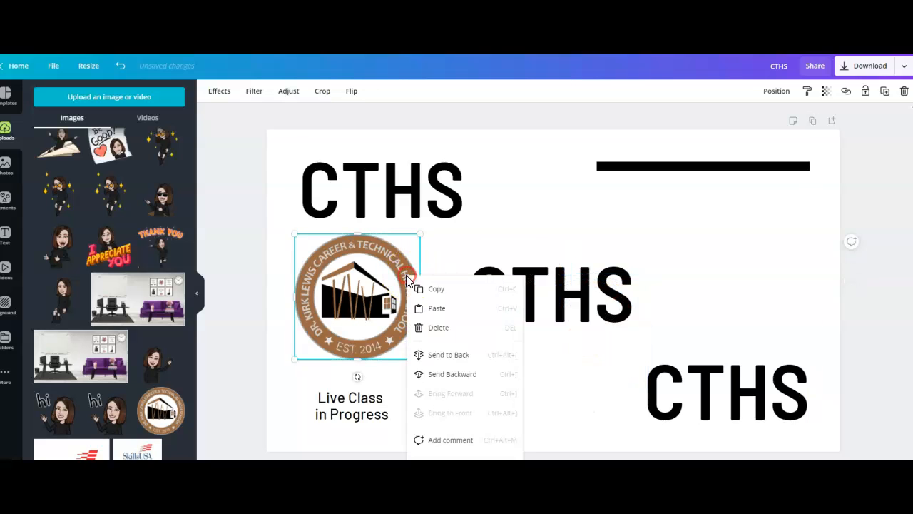
pyautogui.click(426, 293)
pyautogui.click(687, 231)
pyautogui.click(676, 275)
pyautogui.rightClick(688, 228)
pyautogui.click(702, 259)
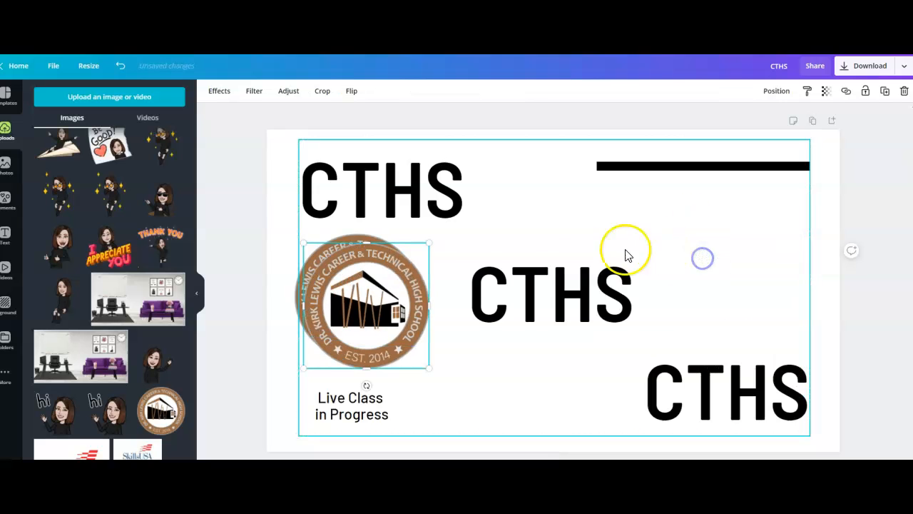
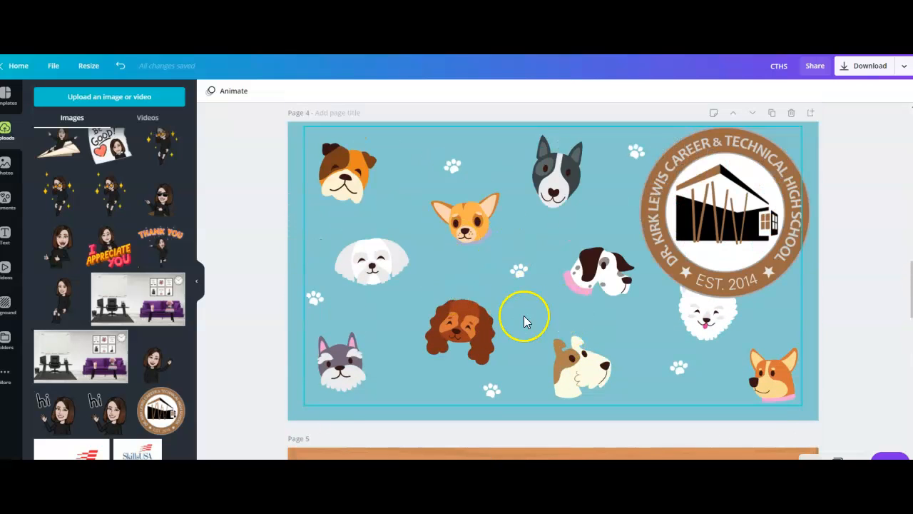
# - Review the background designs from page 4 back to page 1, then through to page 7
pyautogui.scroll(6, 536, 295)
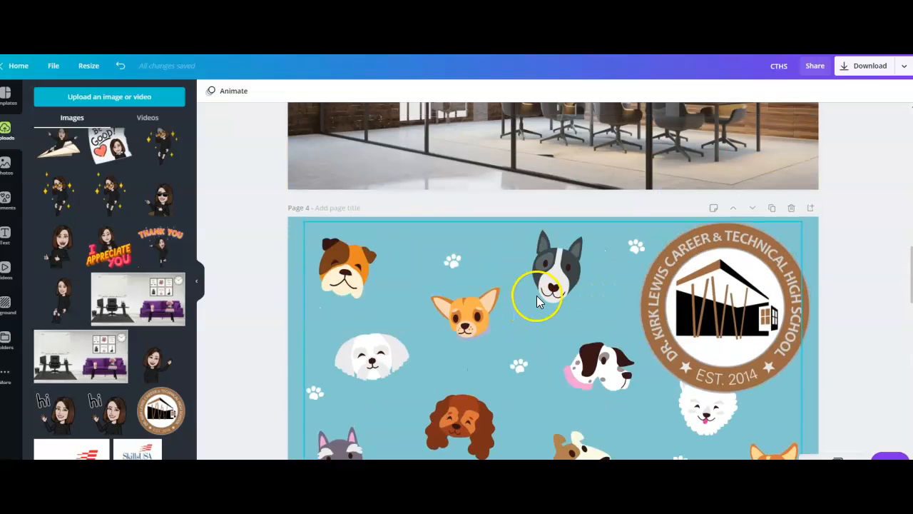
pyautogui.scroll(-1, 537, 300)
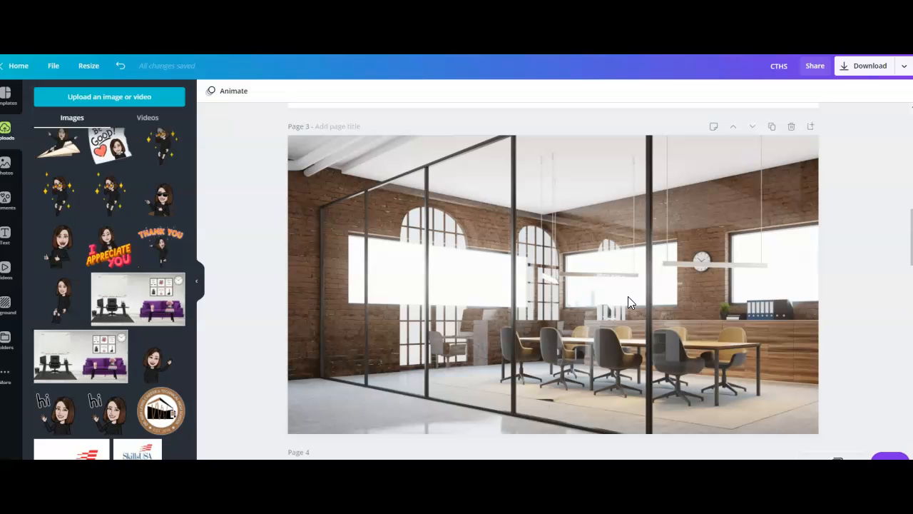
pyautogui.scroll(7, 628, 296)
pyautogui.scroll(-1, 628, 296)
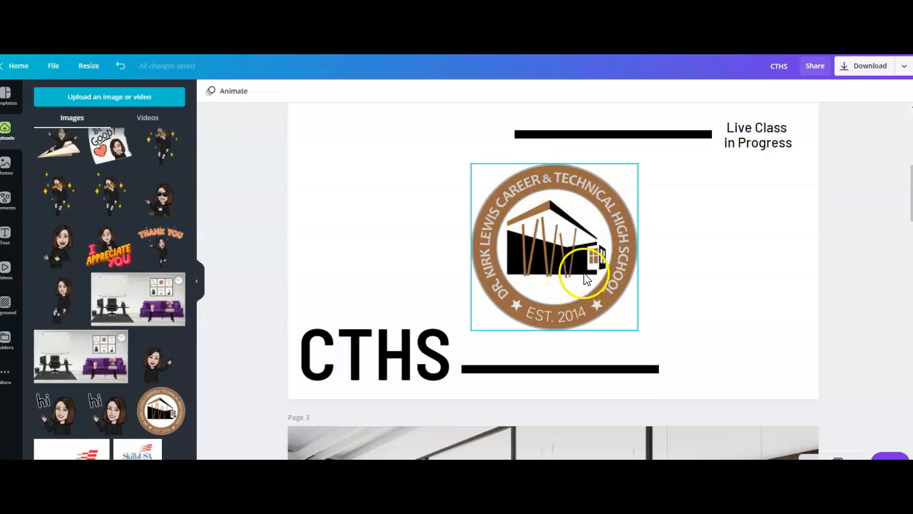
pyautogui.scroll(5, 585, 277)
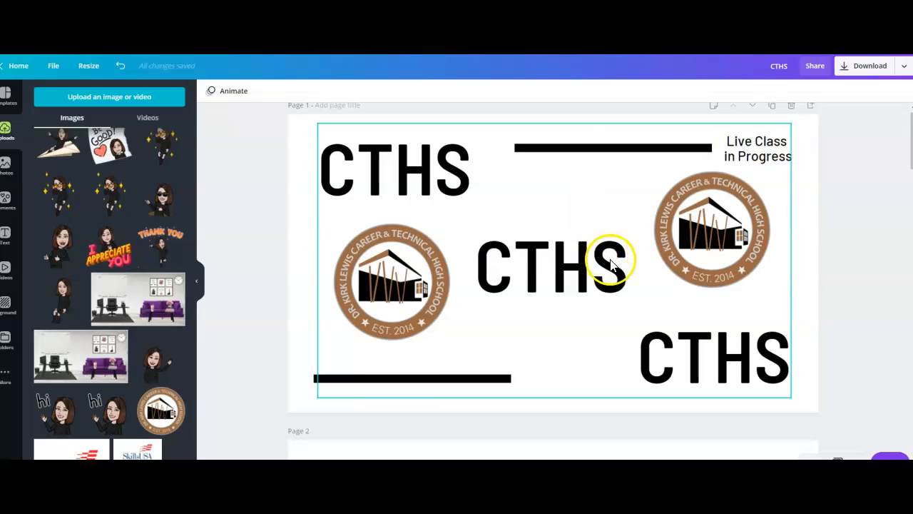
pyautogui.scroll(1, 555, 300)
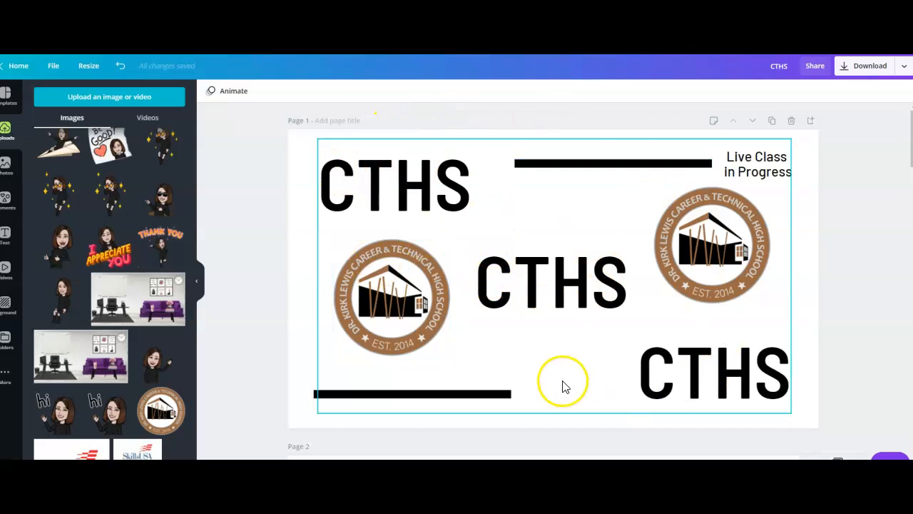
pyautogui.scroll(-10, 558, 378)
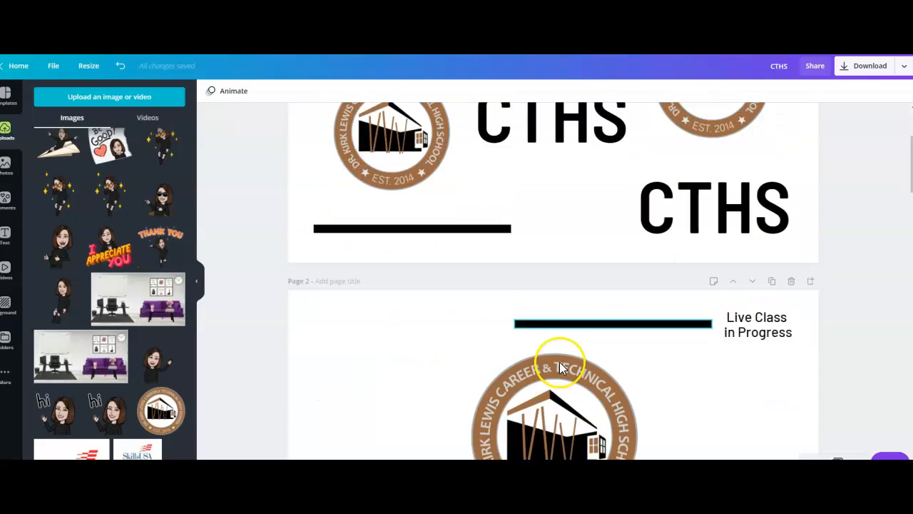
pyautogui.scroll(-15, 560, 364)
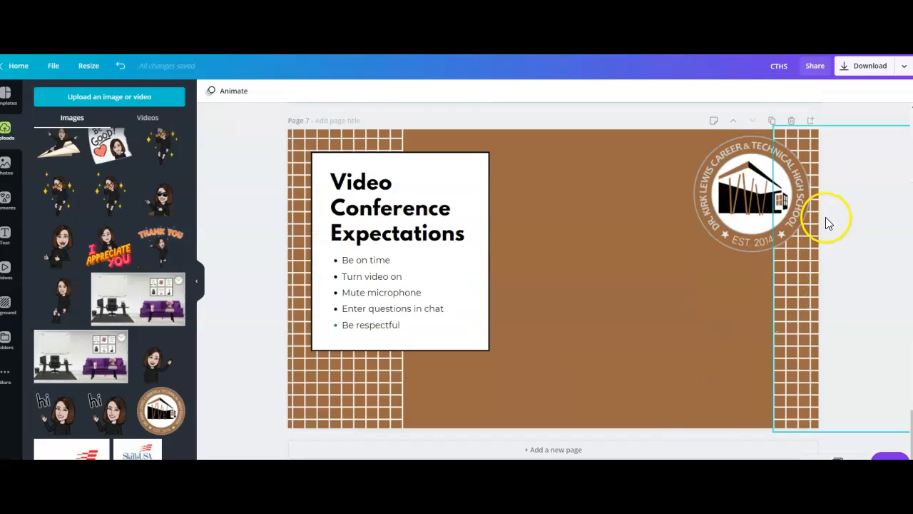
# - Add a new page after page 7 and insert eight copies of the school logo on it
pyautogui.click(812, 120)
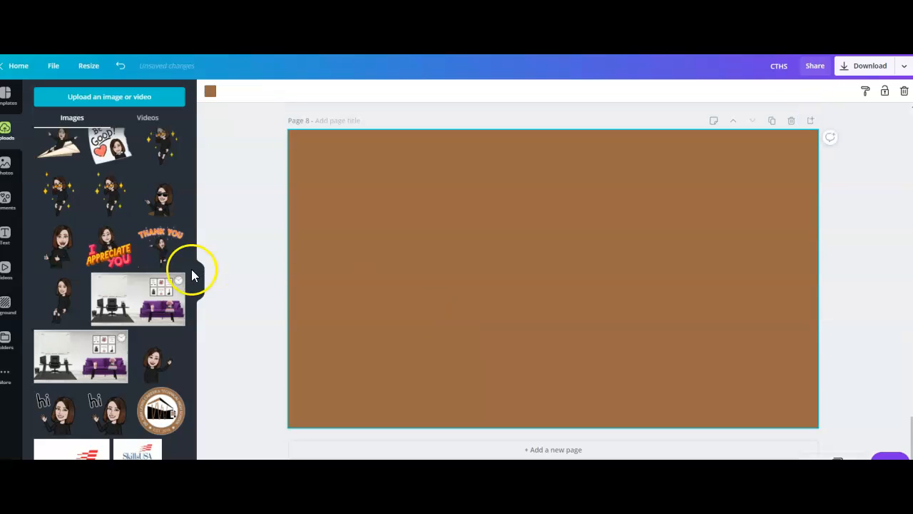
pyautogui.click(162, 411)
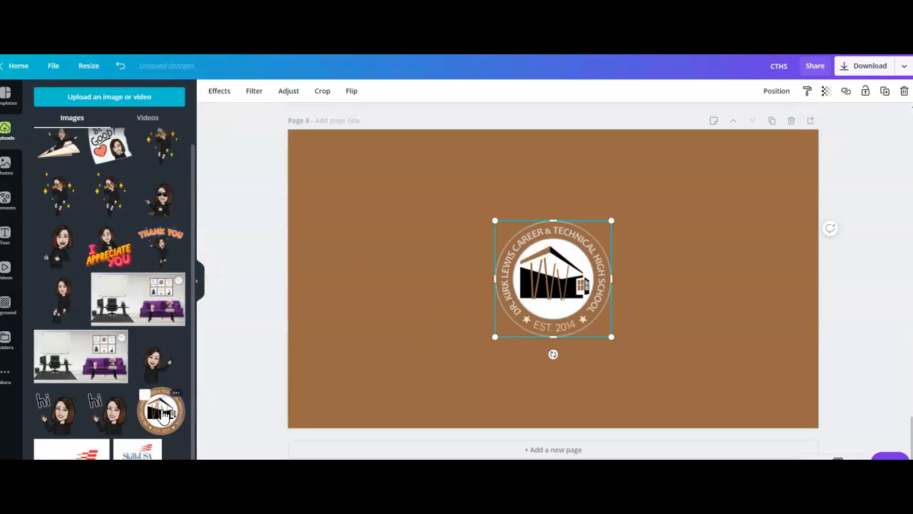
pyautogui.click(163, 411)
pyautogui.click(162, 410)
pyautogui.click(163, 411)
pyautogui.click(163, 410)
pyautogui.click(162, 410)
pyautogui.click(162, 411)
pyautogui.click(163, 411)
# - Spread six of the stacked logos across page 8 in two rows of three
pyautogui.moveTo(596, 337); pyautogui.dragTo(388, 219)
pyautogui.moveTo(561, 307); pyautogui.dragTo(327, 311)
pyautogui.moveTo(688, 227); pyautogui.dragTo(748, 193)
pyautogui.moveTo(597, 341); pyautogui.dragTo(597, 341)
pyautogui.moveTo(727, 347); pyautogui.dragTo(758, 336)
pyautogui.moveTo(574, 307); pyautogui.dragTo(529, 208)
pyautogui.moveTo(557, 273); pyautogui.dragTo(533, 325)
# - Delete the two leftover logos overlapping at the center of page 8
pyautogui.click(581, 269)
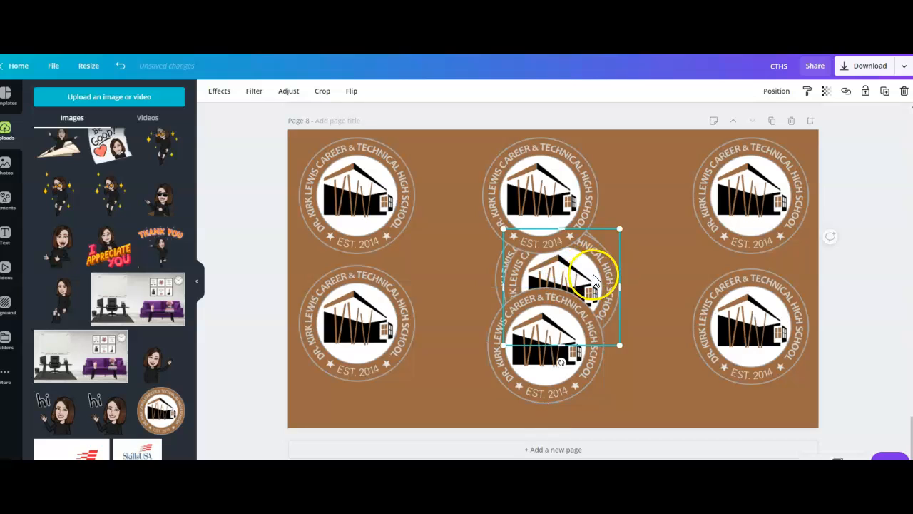
pyautogui.click(593, 273)
pyautogui.press('Delete')
# - Raise the lower middle logo below the upper one and align both to the page's horizontal center
pyautogui.moveTo(545, 327); pyautogui.dragTo(545, 310)
pyautogui.click(595, 347)
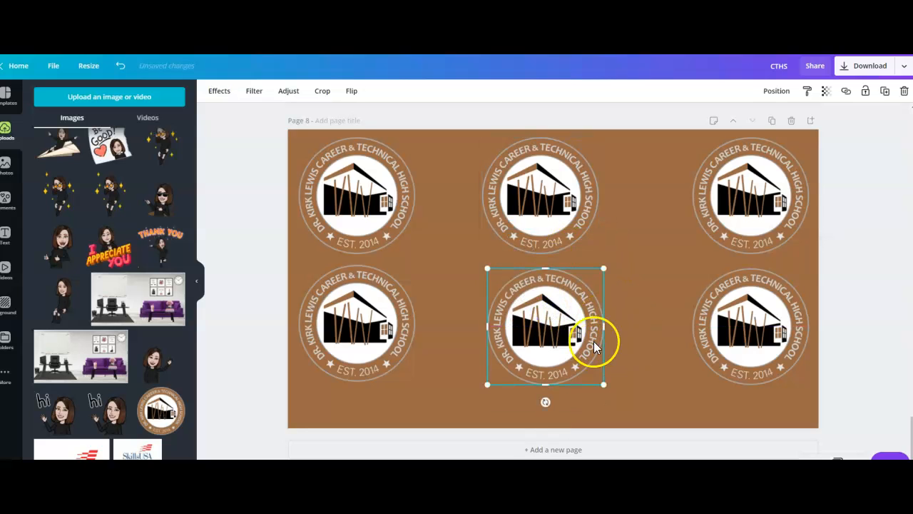
pyautogui.click(554, 232)
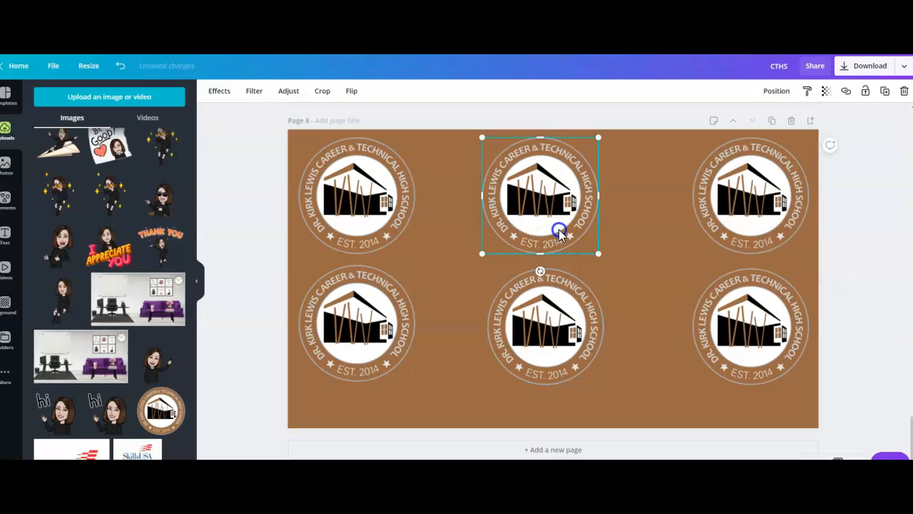
pyautogui.moveTo(559, 232); pyautogui.dragTo(566, 231)
pyautogui.moveTo(551, 306); pyautogui.dragTo(557, 306)
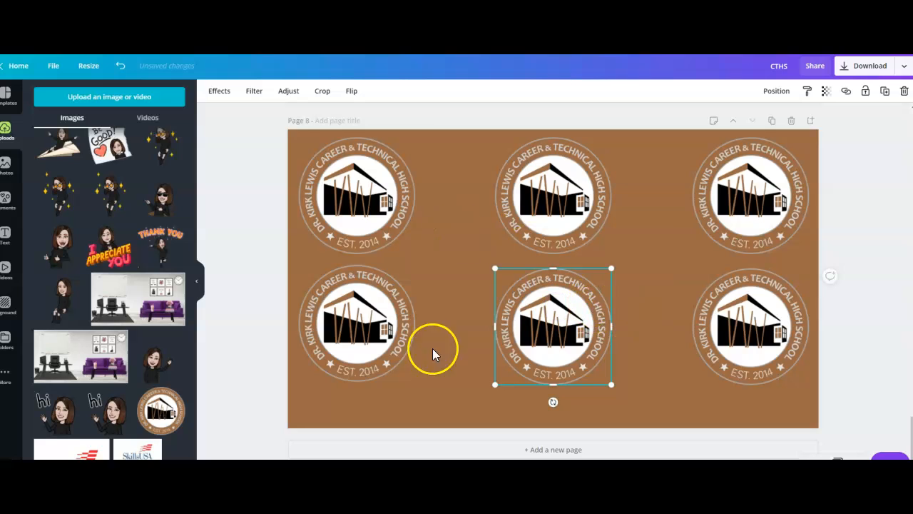
# - Move the lower-left logo slightly down and keep it aligned directly beneath the upper-left logo
pyautogui.moveTo(352, 300); pyautogui.dragTo(355, 306)
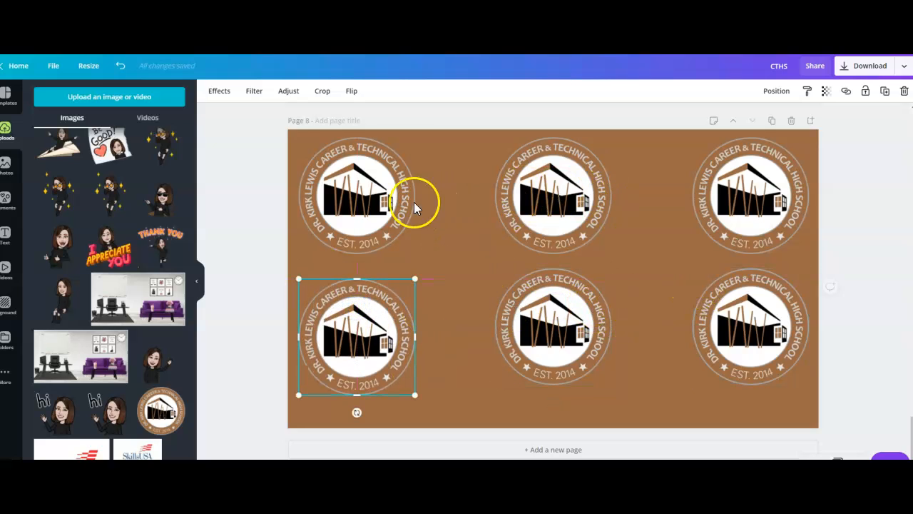
pyautogui.click(383, 204)
pyautogui.moveTo(385, 204); pyautogui.dragTo(385, 200)
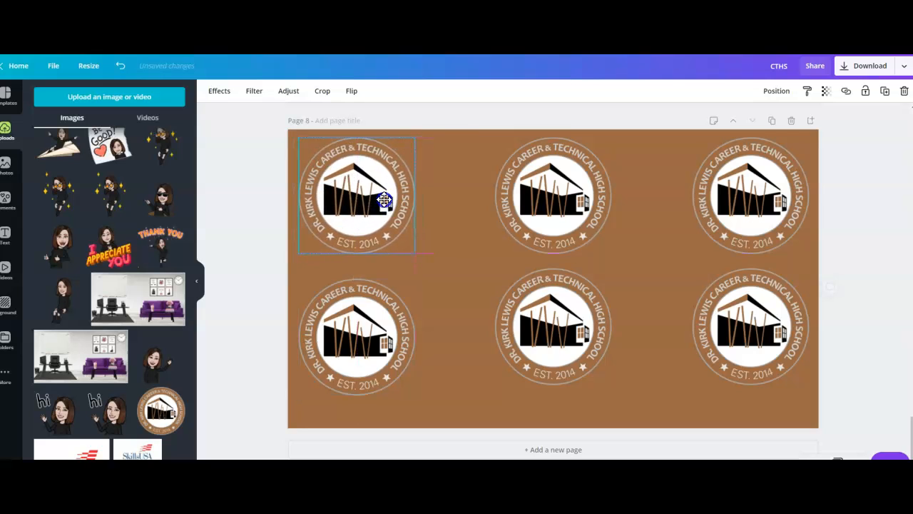
pyautogui.moveTo(503, 215); pyautogui.dragTo(503, 216)
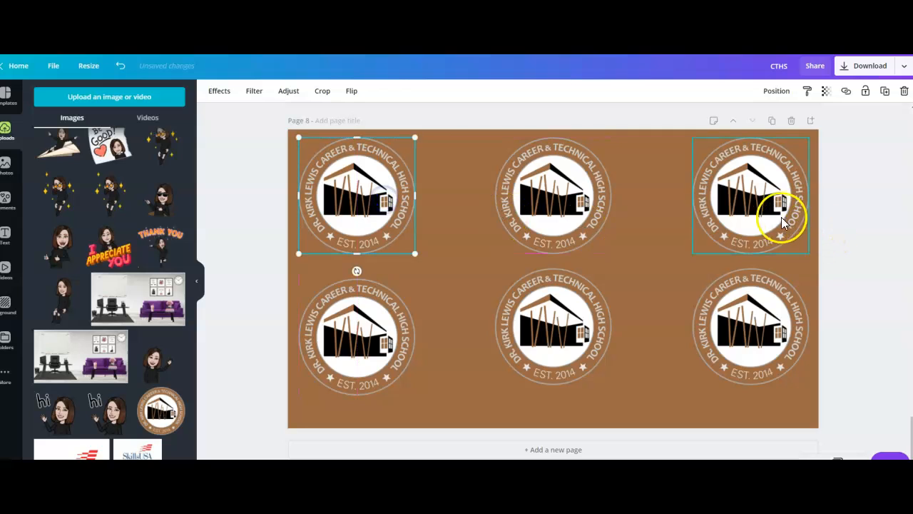
# - Move the lower-right logo slightly down and align the upper-right logo directly above it
pyautogui.moveTo(767, 218)
pyautogui.mouseDown()
pyautogui.moveTo(759, 214)
pyautogui.moveTo(775, 214)
pyautogui.moveTo(774, 227)
pyautogui.moveTo(780, 214)
pyautogui.mouseUp()
pyautogui.click(762, 305)
pyautogui.moveTo(762, 305); pyautogui.dragTo(756, 303)
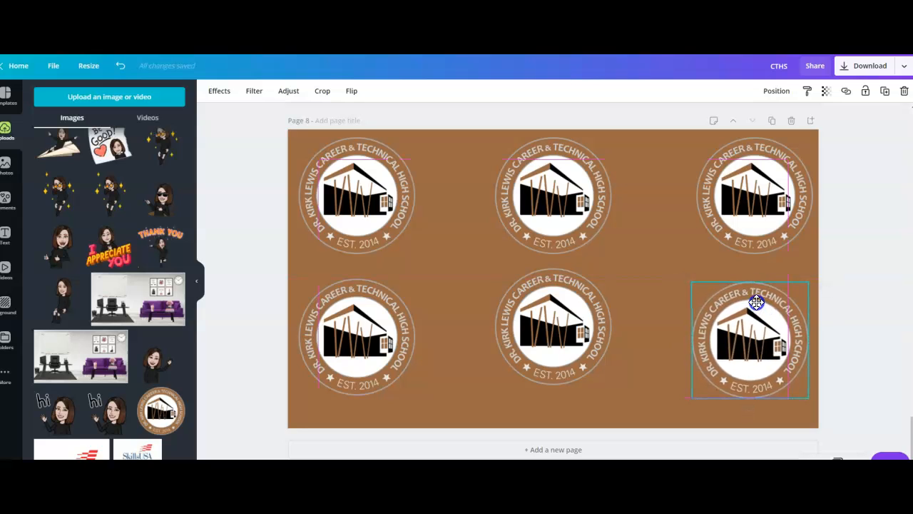
pyautogui.moveTo(756, 302); pyautogui.dragTo(756, 303)
pyautogui.moveTo(754, 204); pyautogui.dragTo(756, 206)
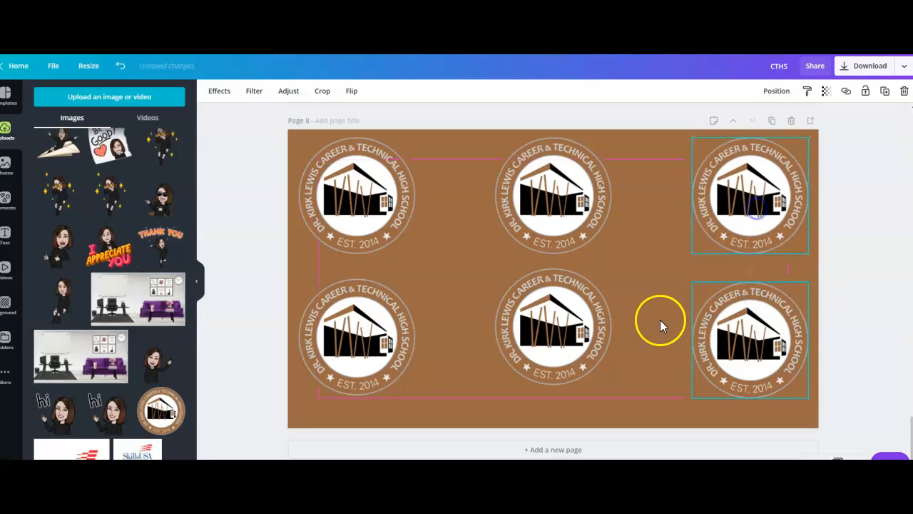
pyautogui.click(884, 312)
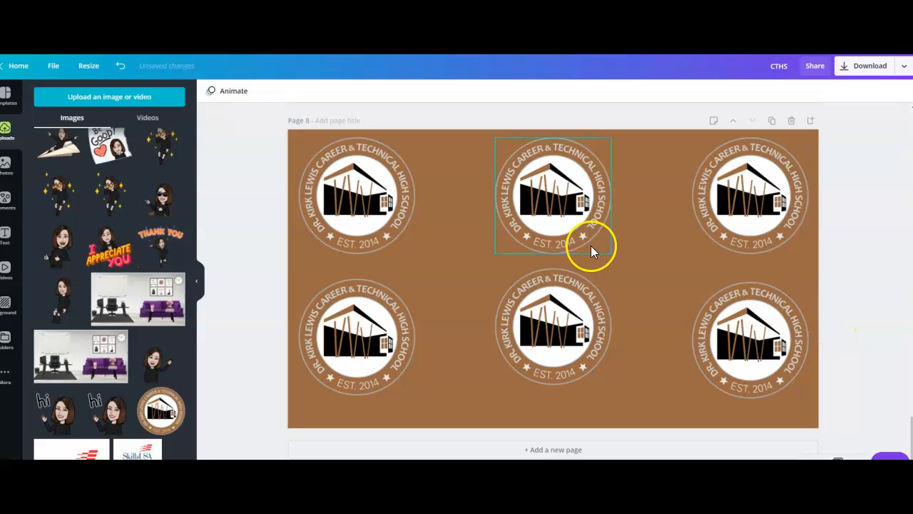
# - Try black, brown and white from the logo's photo colors as page 8's background, and set it to the logo's light gray
pyautogui.click(455, 277)
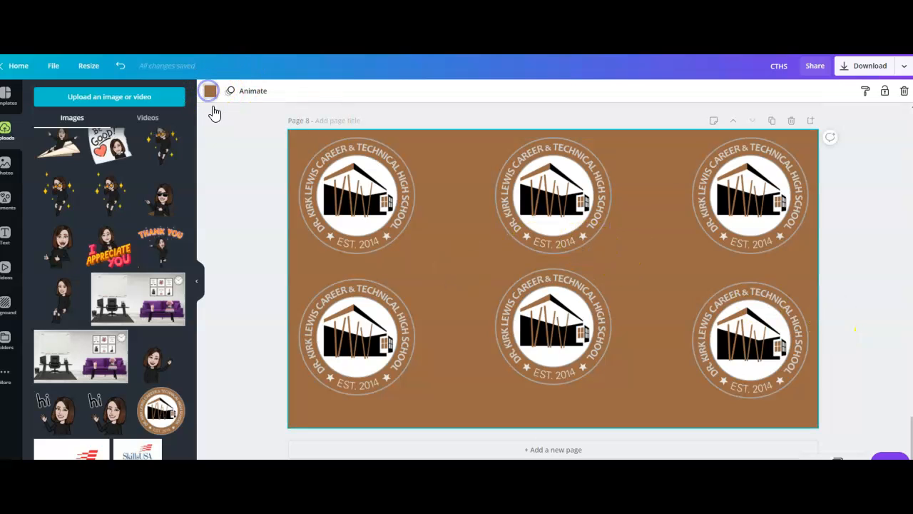
pyautogui.click(209, 90)
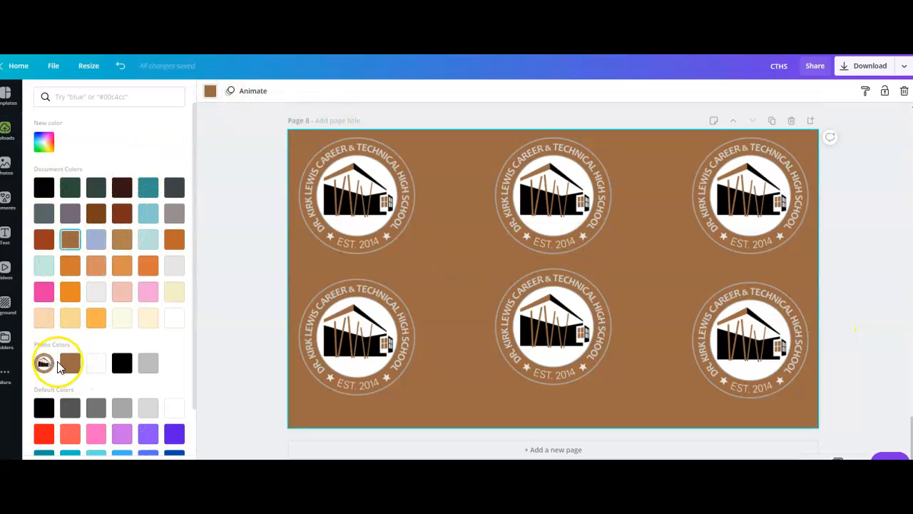
pyautogui.scroll(-1, 130, 250)
pyautogui.scroll(1, 134, 253)
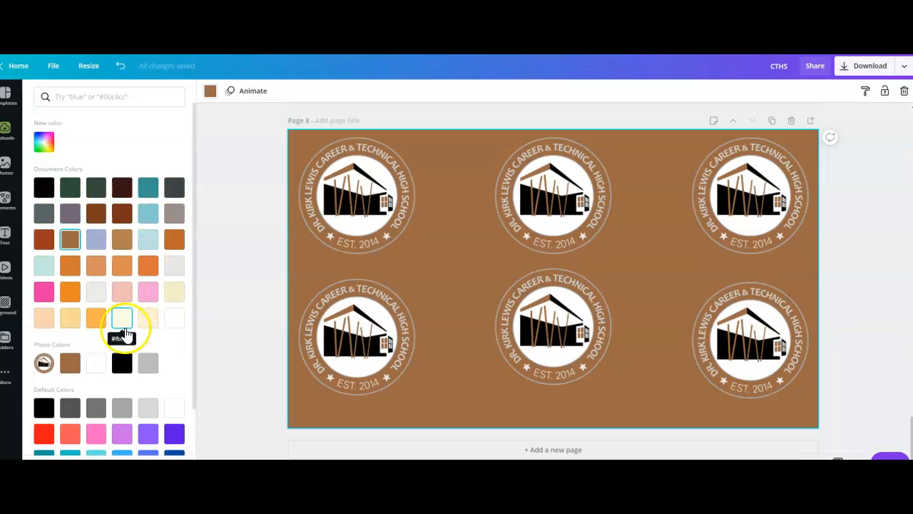
pyautogui.click(148, 363)
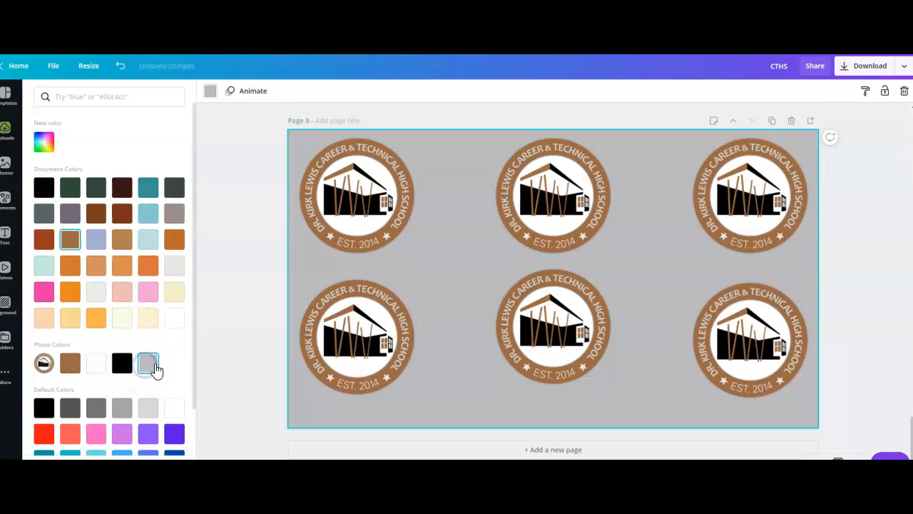
pyautogui.click(122, 363)
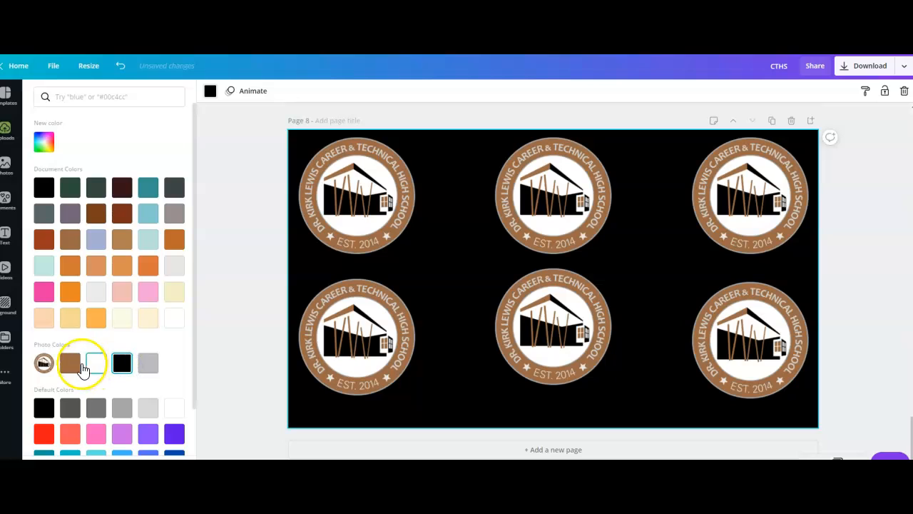
pyautogui.click(75, 367)
pyautogui.click(96, 366)
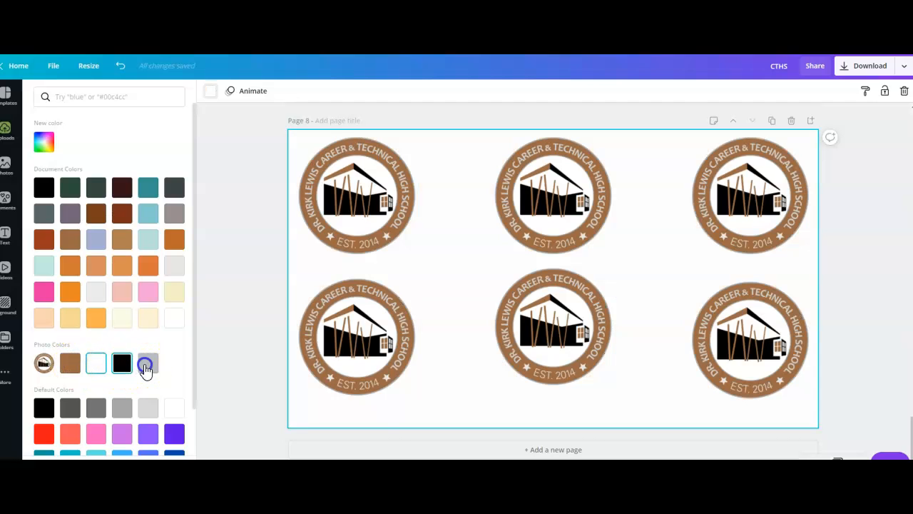
pyautogui.click(147, 365)
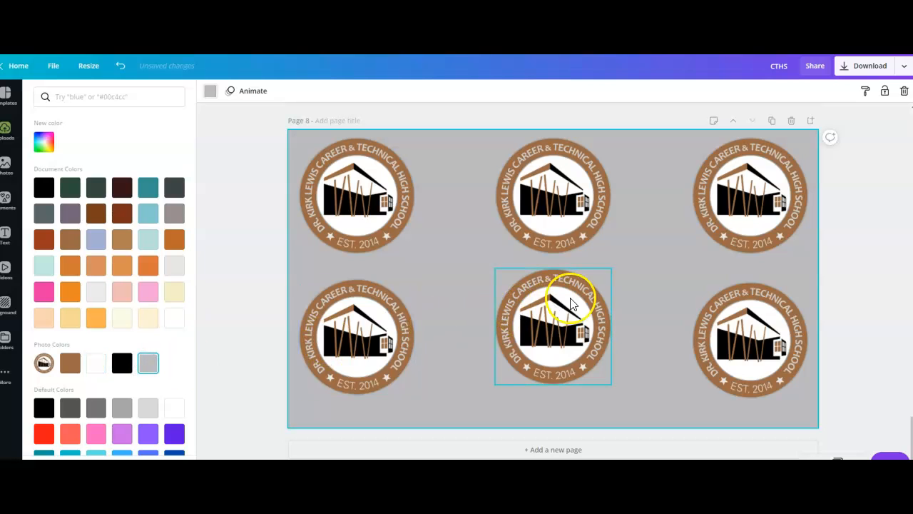
# - Move the lower middle logo down so it is level with the lower-right logo
pyautogui.moveTo(550, 311); pyautogui.dragTo(568, 319)
pyautogui.click(251, 234)
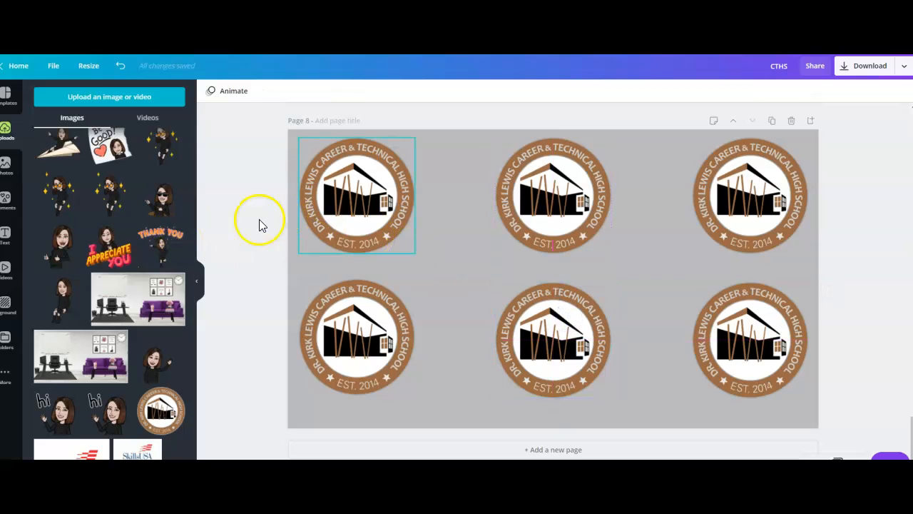
# - Add a small school logo in the gap between the middle and right columns, and delete the extra full-size logo at the page's center
pyautogui.click(171, 405)
pyautogui.moveTo(570, 251); pyautogui.dragTo(581, 259)
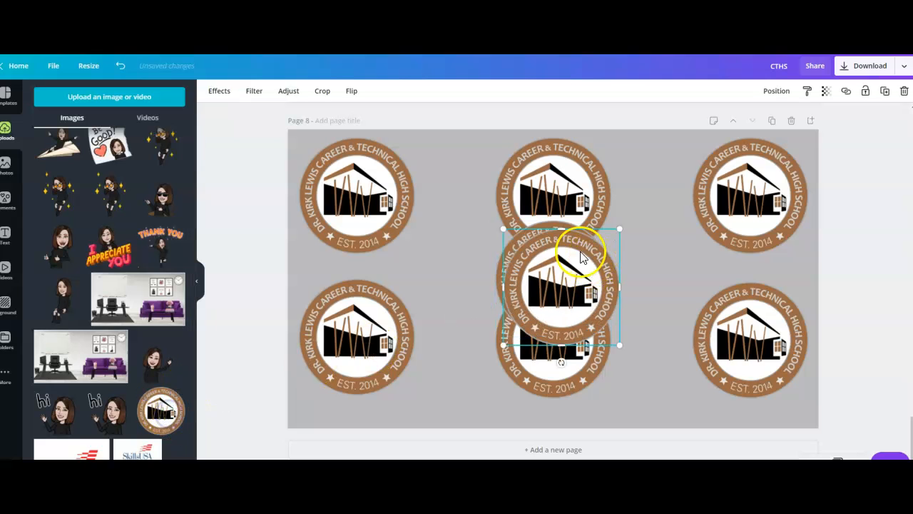
pyautogui.moveTo(575, 291); pyautogui.dragTo(655, 270)
pyautogui.click(583, 272)
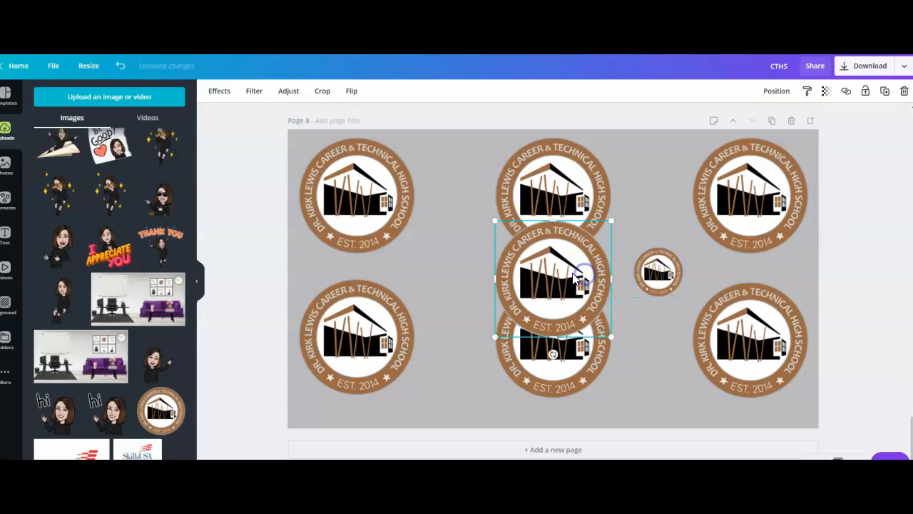
pyautogui.press('Delete')
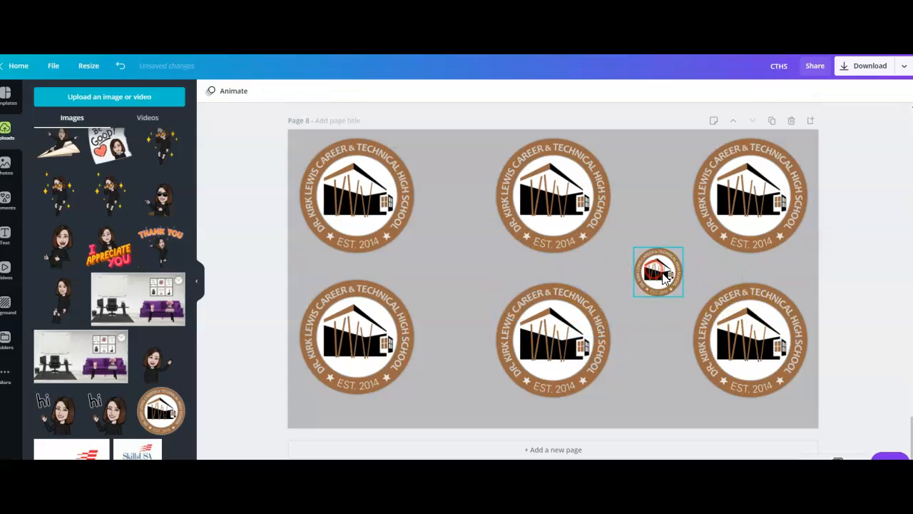
# - Copy the small logo and place the duplicate level with it in the gap between the left and middle columns
pyautogui.rightClick(664, 277)
pyautogui.click(687, 288)
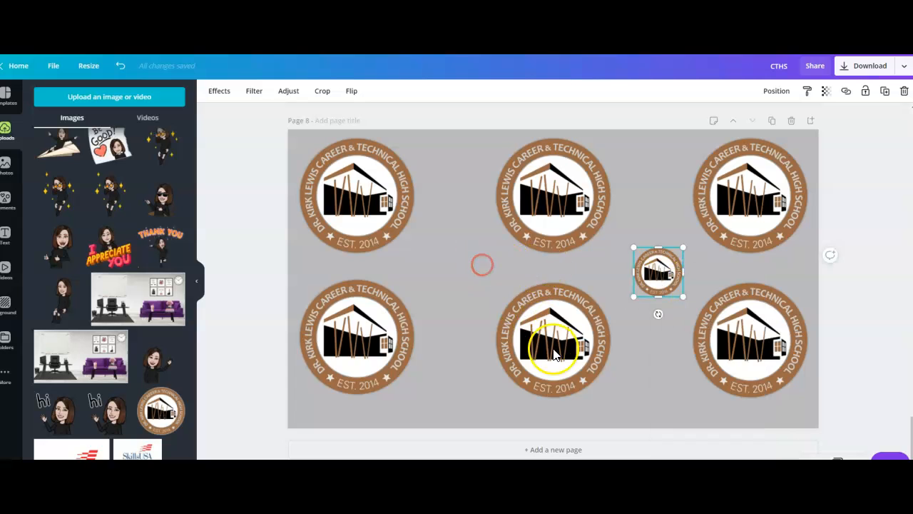
pyautogui.rightClick(482, 264)
pyautogui.click(538, 301)
pyautogui.moveTo(637, 284); pyautogui.dragTo(448, 270)
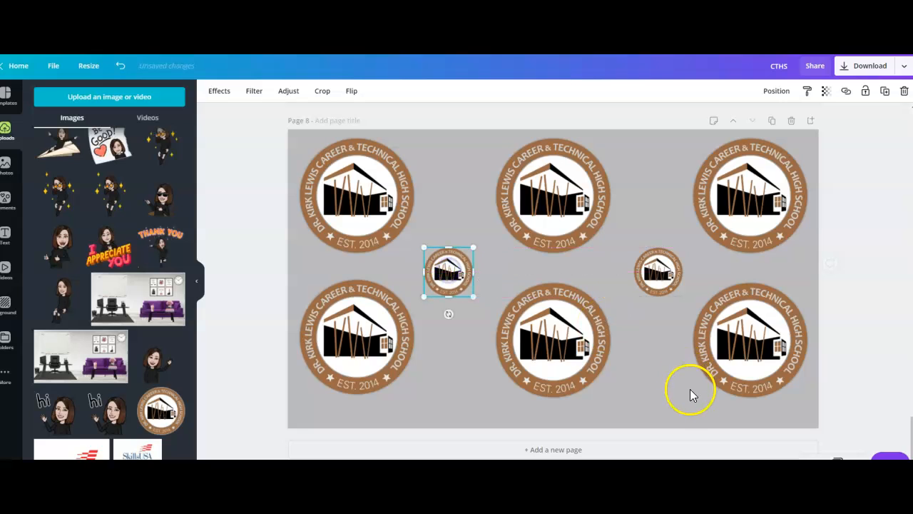
# - Paste two more small logos and align them directly below and above the one between the middle and right columns
pyautogui.click(654, 376)
pyautogui.rightClick(654, 375)
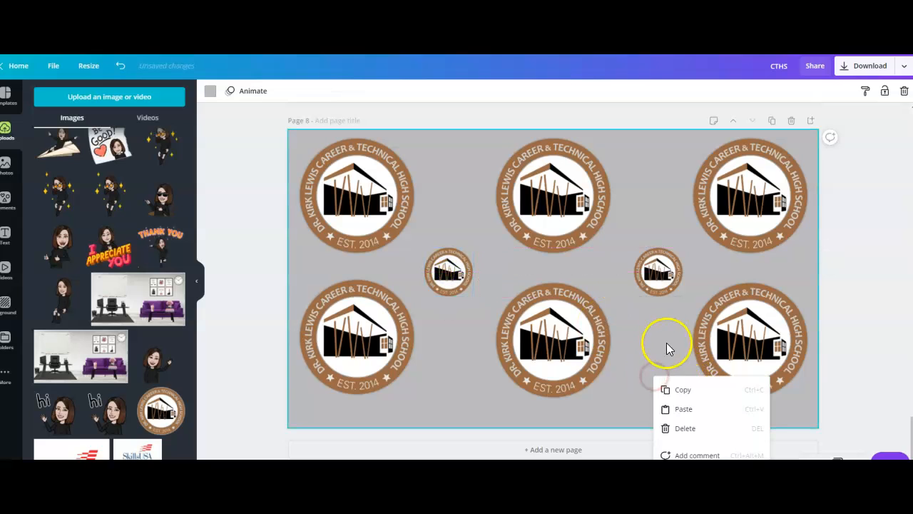
pyautogui.click(683, 409)
pyautogui.moveTo(662, 293); pyautogui.dragTo(655, 386)
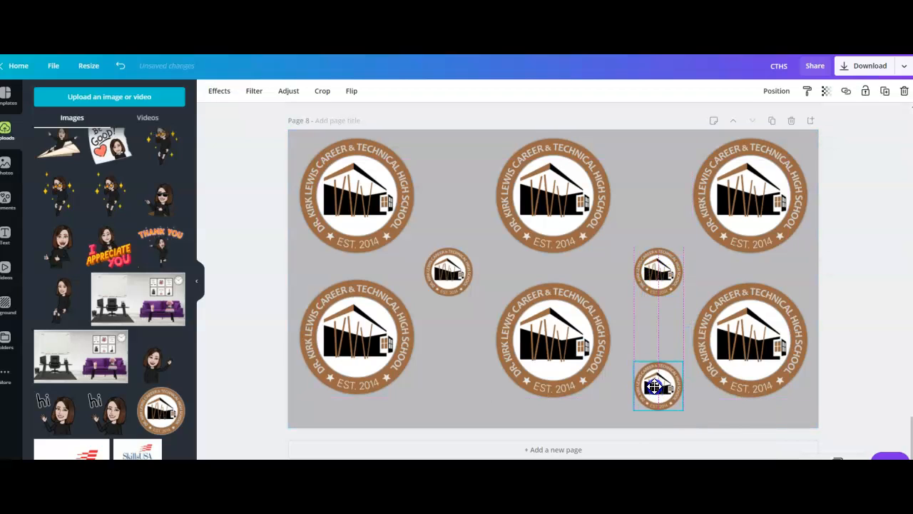
pyautogui.rightClick(448, 334)
pyautogui.click(508, 366)
pyautogui.moveTo(639, 286); pyautogui.dragTo(651, 164)
# - Paste two more small logos and align them below and above the one between the left and middle columns
pyautogui.rightClick(447, 178)
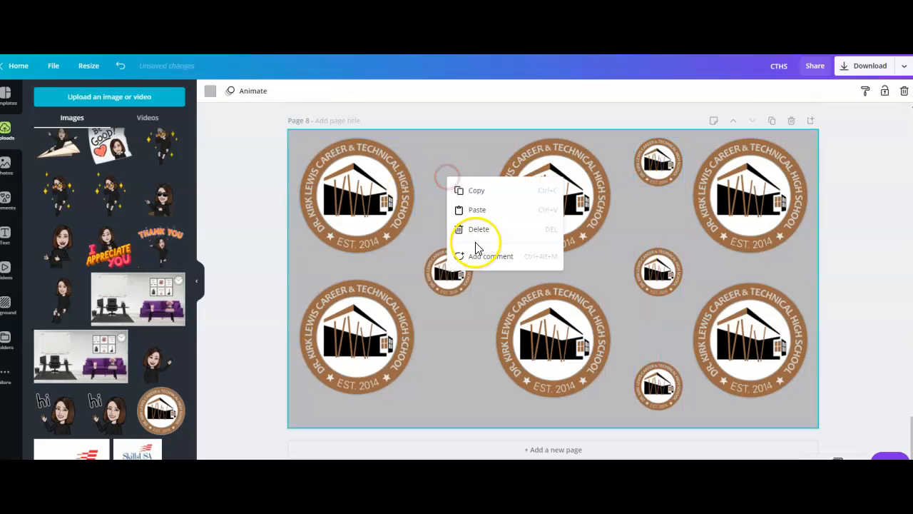
pyautogui.click(487, 212)
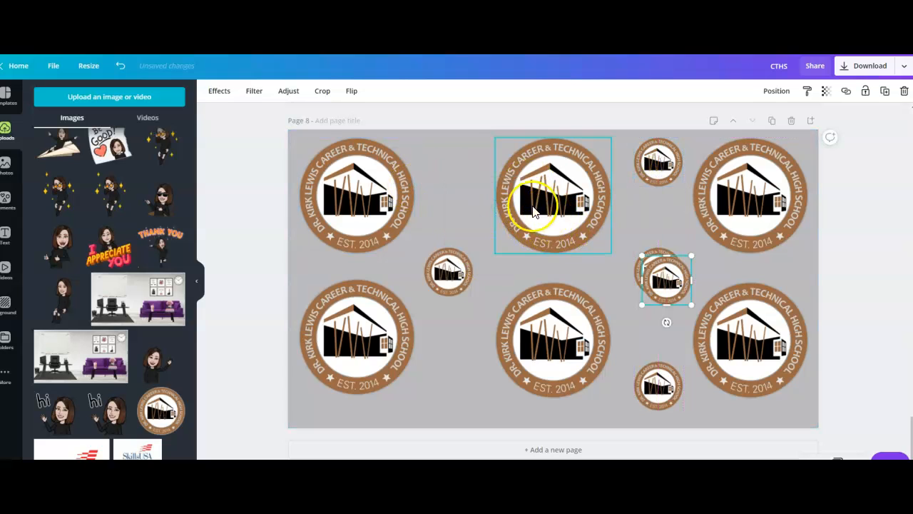
pyautogui.moveTo(409, 383); pyautogui.dragTo(457, 381)
pyautogui.moveTo(459, 336); pyautogui.dragTo(459, 331)
pyautogui.rightClick(460, 333)
pyautogui.click(491, 366)
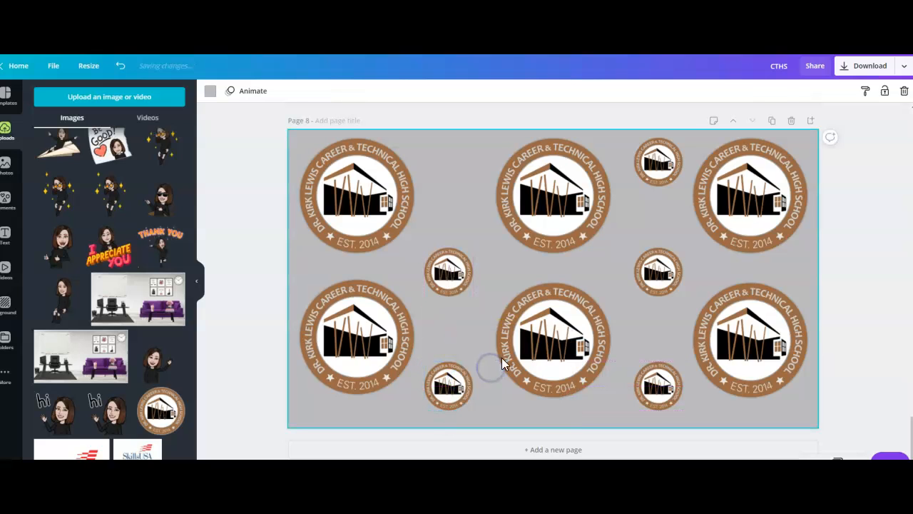
pyautogui.moveTo(639, 275); pyautogui.dragTo(442, 158)
pyautogui.click(516, 262)
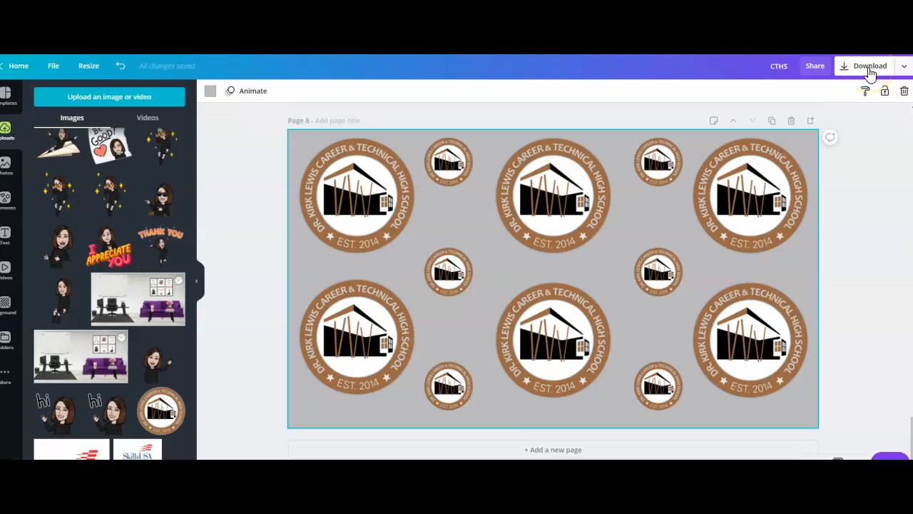
# - Download only page 8 as a PNG and dismiss the saved-design message
pyautogui.click(868, 68)
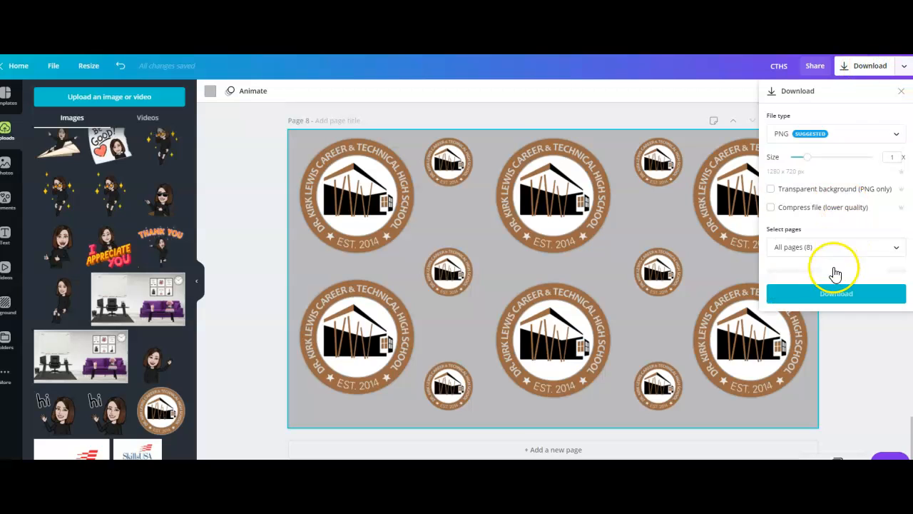
pyautogui.click(849, 247)
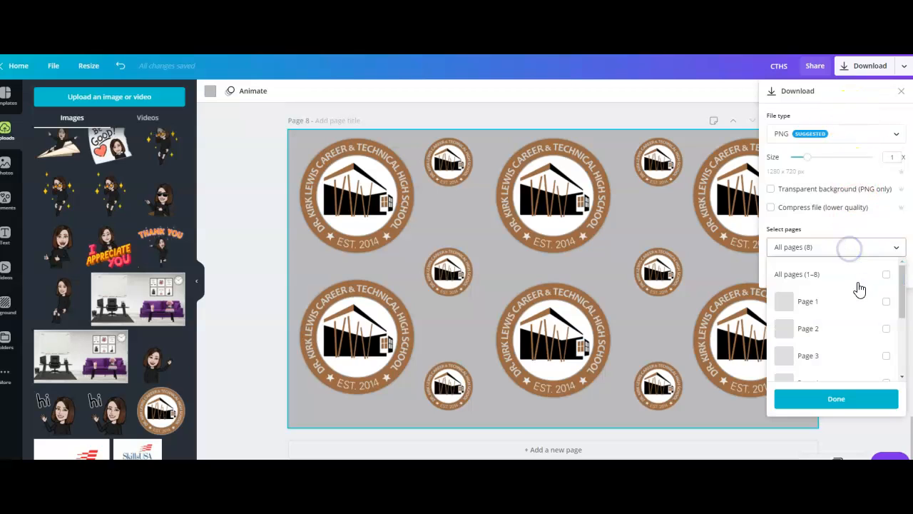
pyautogui.scroll(-3, 842, 336)
pyautogui.click(837, 363)
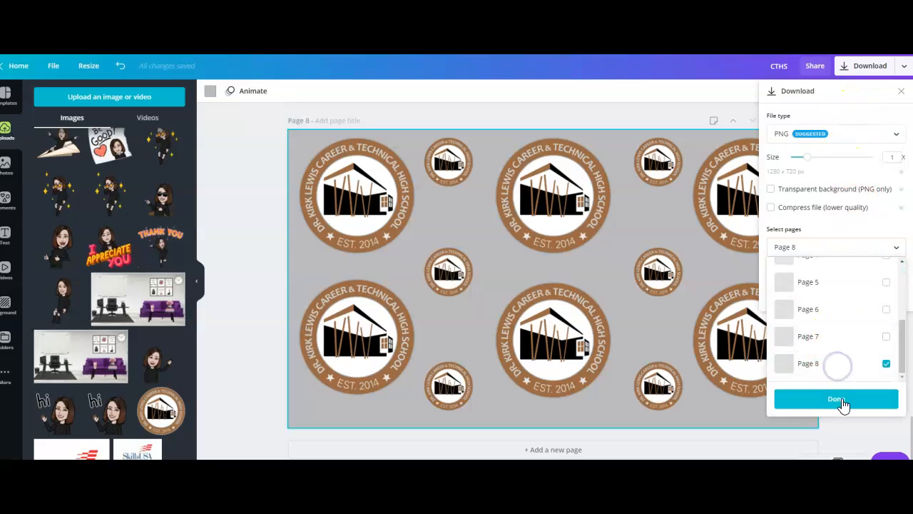
pyautogui.click(843, 401)
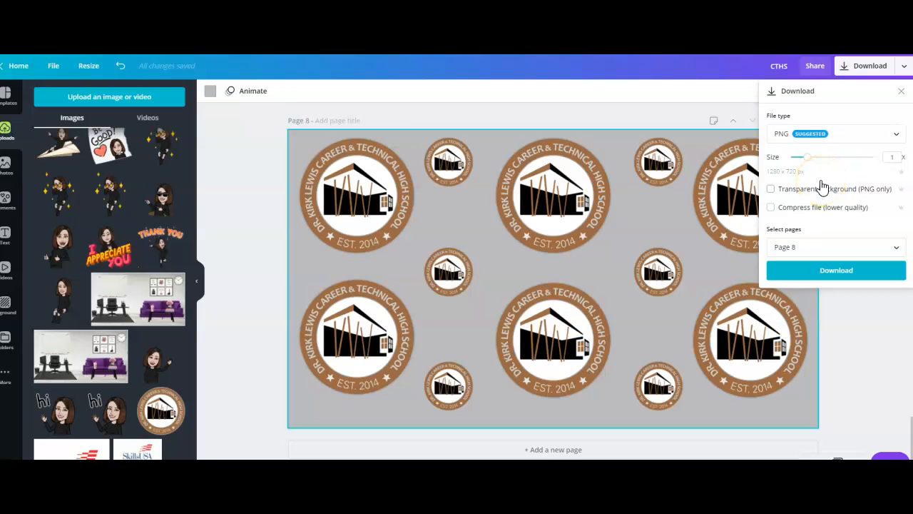
pyautogui.click(846, 273)
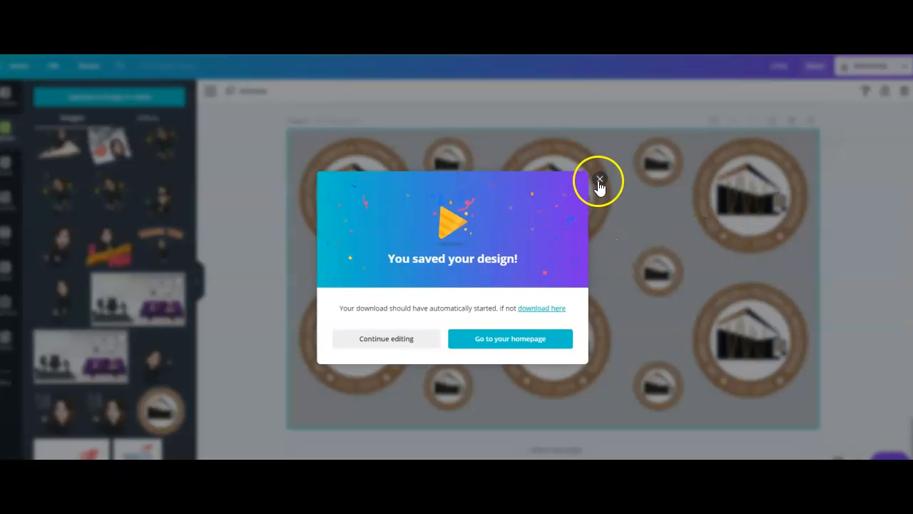
pyautogui.click(600, 179)
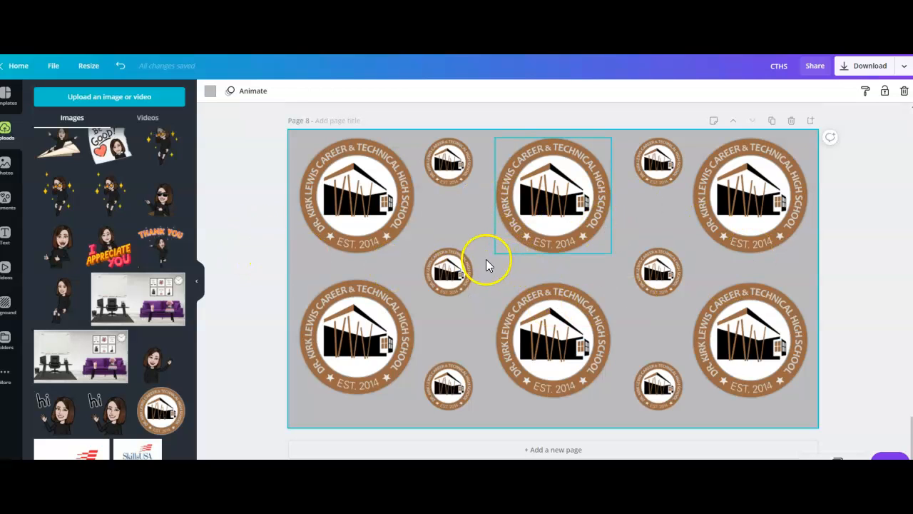
# - Review the finished backgrounds from page 8 back up to page 1
pyautogui.scroll(1, 25, 131)
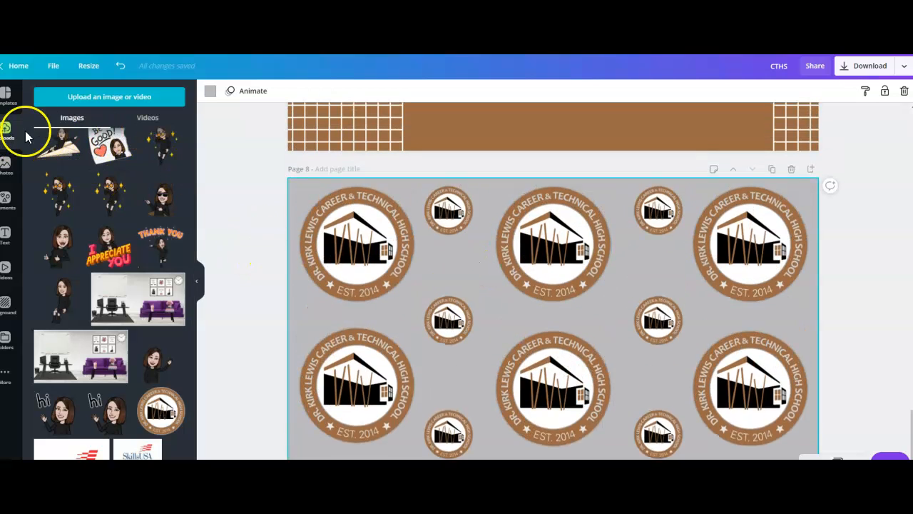
pyautogui.scroll(3, 371, 236)
pyautogui.scroll(10, 379, 241)
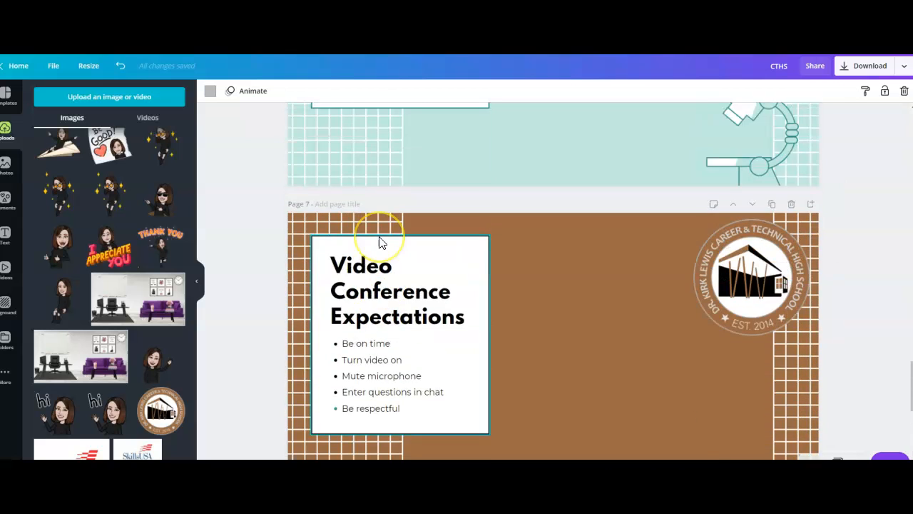
pyautogui.scroll(15, 379, 239)
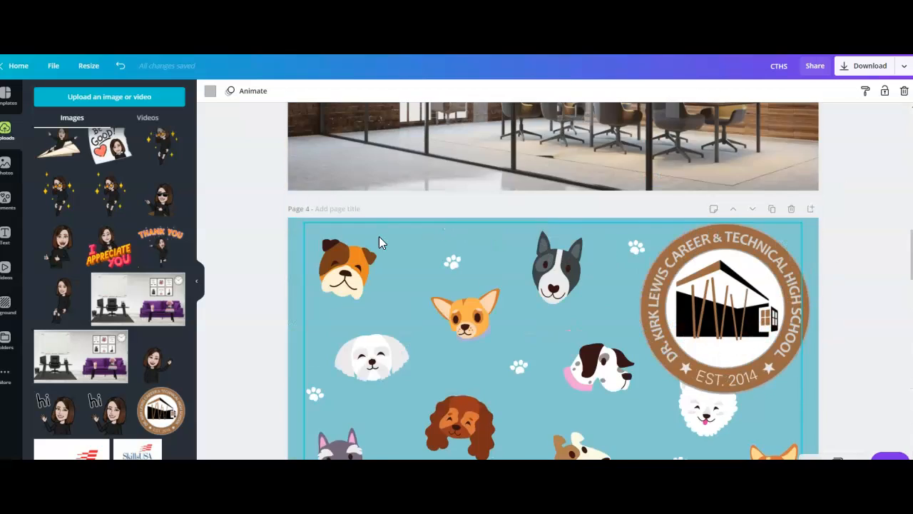
pyautogui.scroll(6, 380, 242)
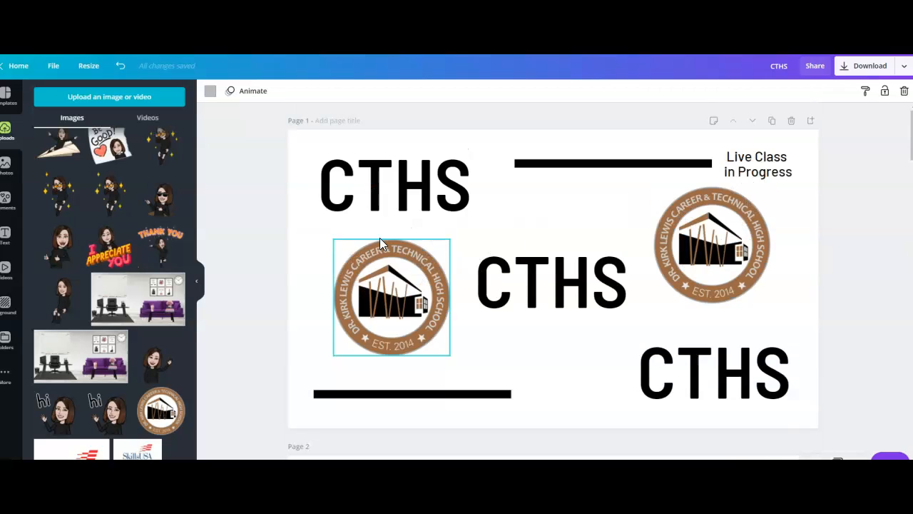
pyautogui.click(518, 256)
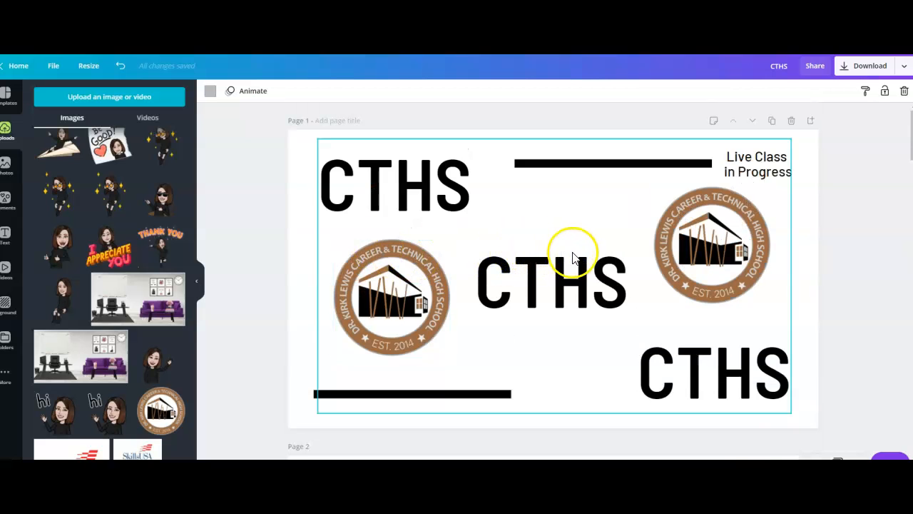
pyautogui.click(653, 243)
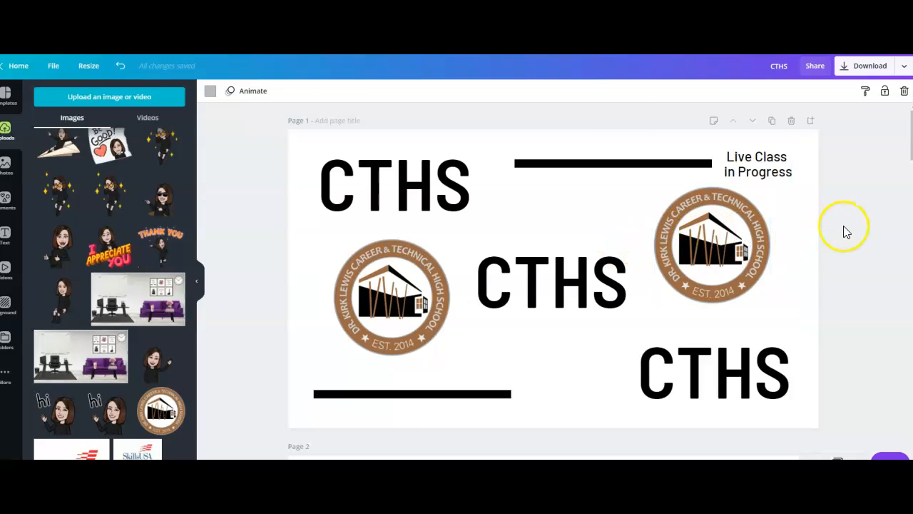